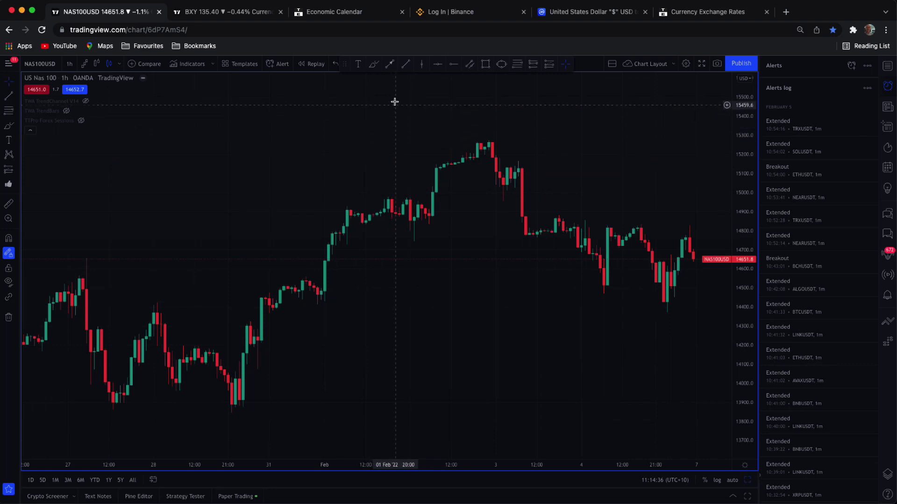
Step: Draw a rising trend line beneath the swing lows from about 14050 on 29 Jan to about 15300 on 3 Feb, adjusting both endpoints
click(406, 66)
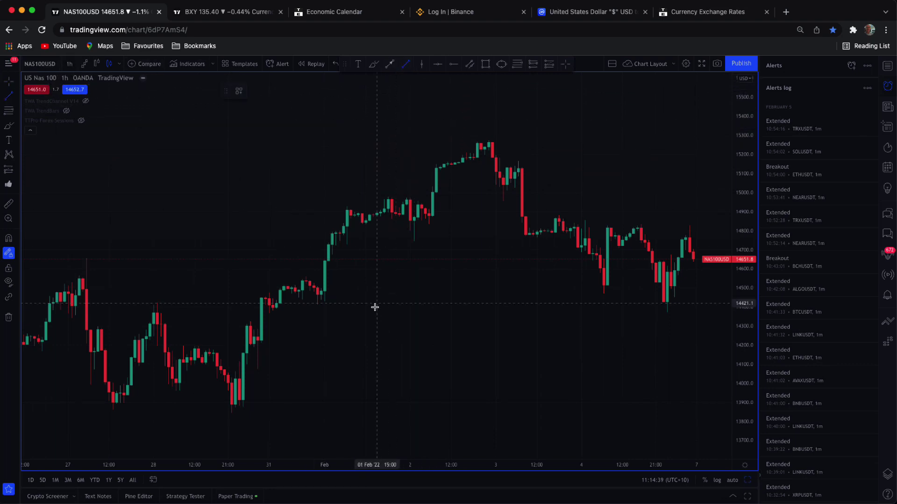
click(585, 153)
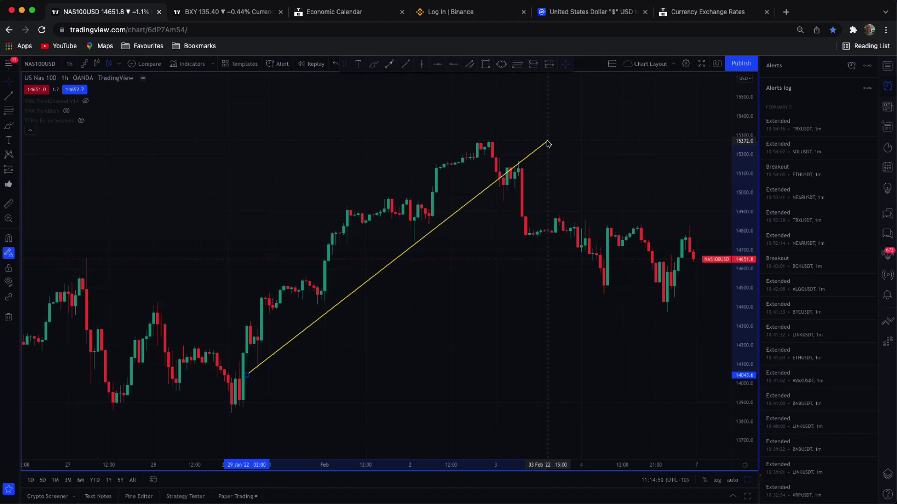
click(548, 140)
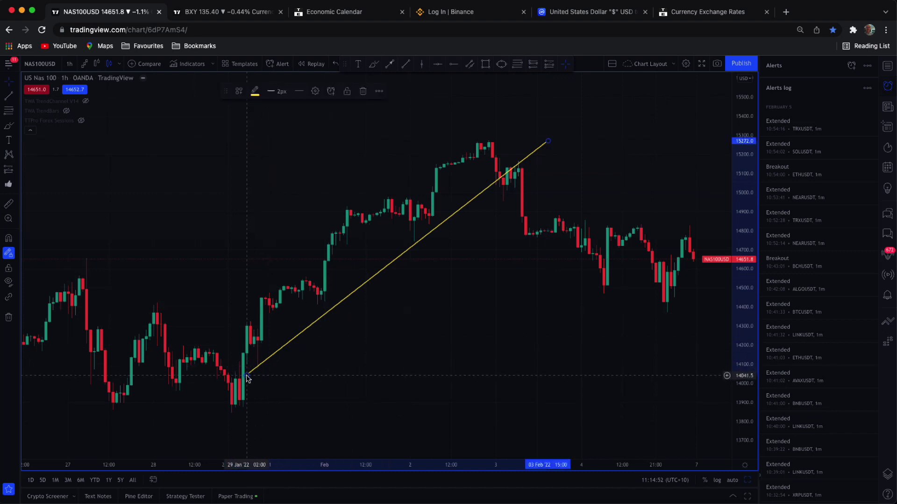
drag(247, 374, 253, 373)
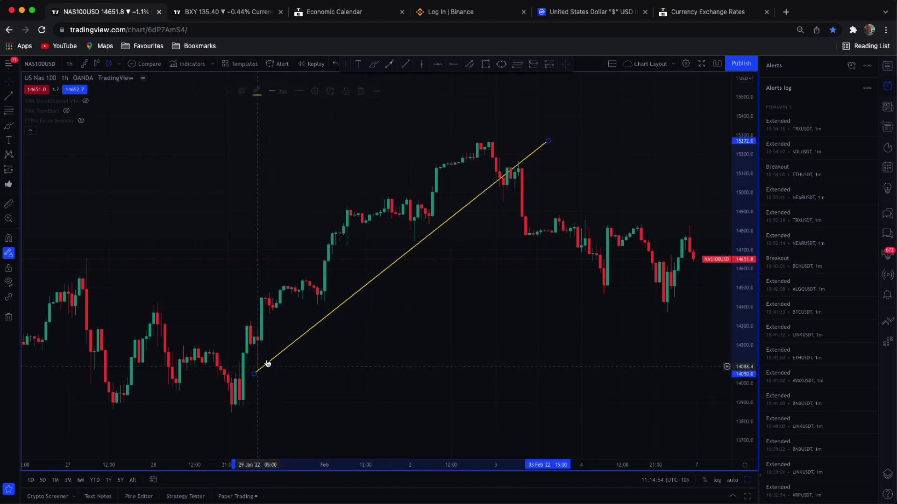
drag(548, 141, 544, 136)
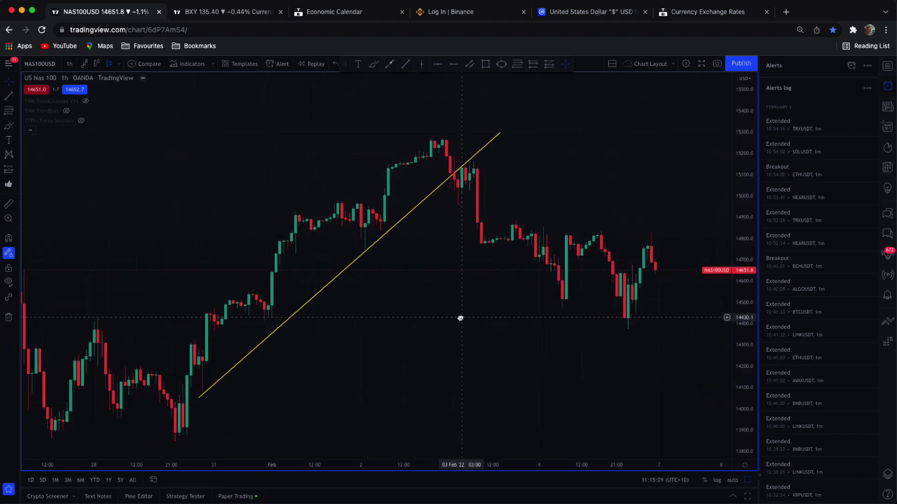
Step: Draw a falling trend line across the February highs from about 15282 on 2 Feb to about 14646 on 7 Feb
drag(460, 318, 454, 319)
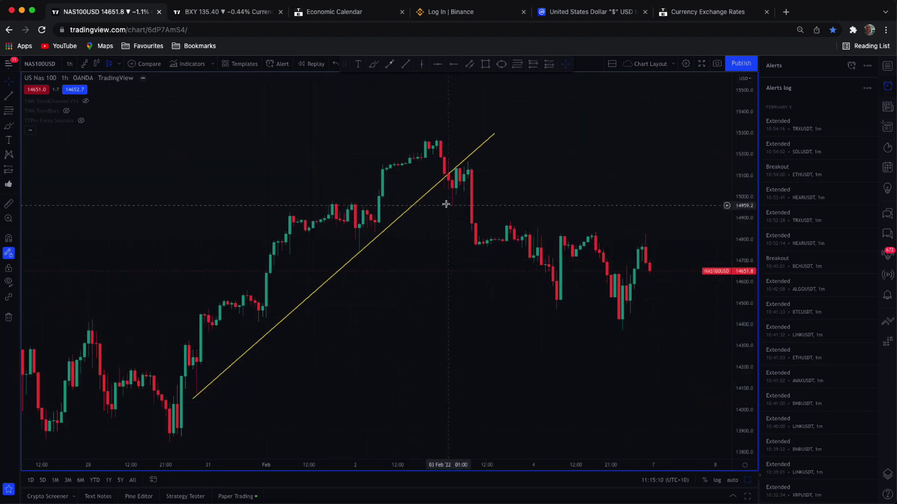
click(405, 64)
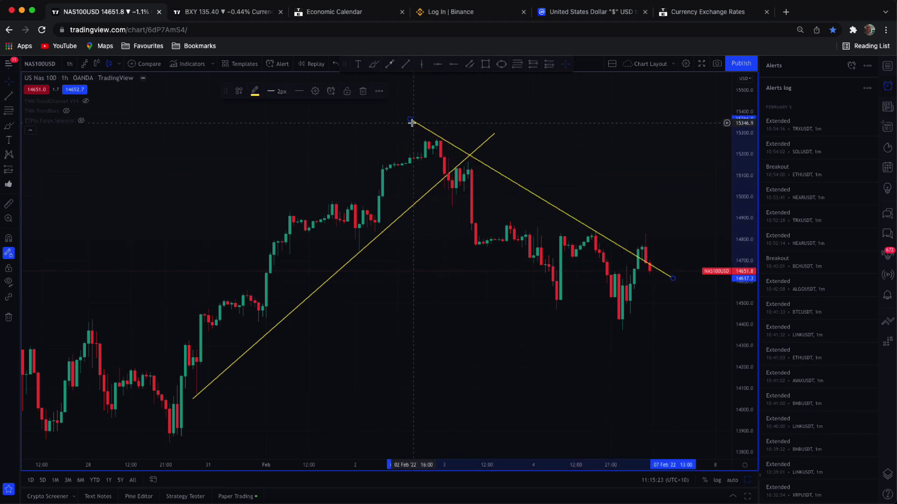
drag(413, 122, 425, 137)
drag(673, 280, 668, 271)
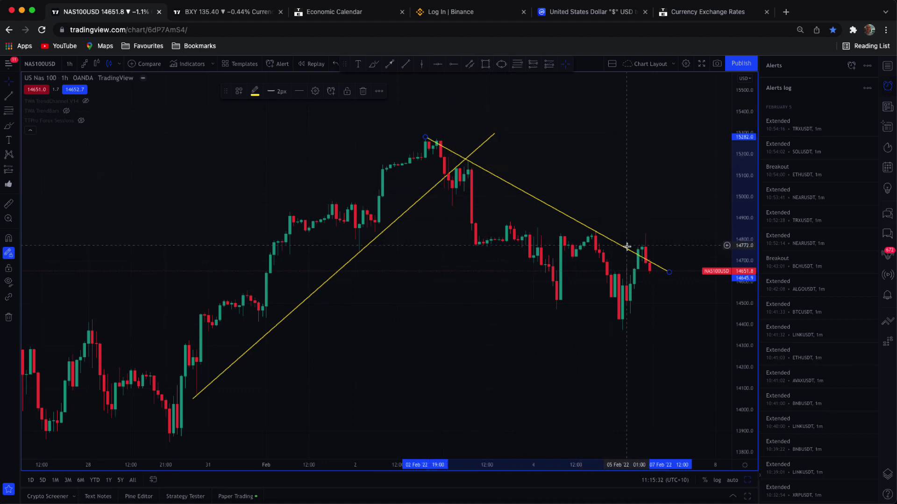
Step: Draw a falling trend line over the late-January highs, from the 27 Jan peak down past the start of the rising trend line
drag(218, 158, 228, 150)
scroll(229, 149, up, 1)
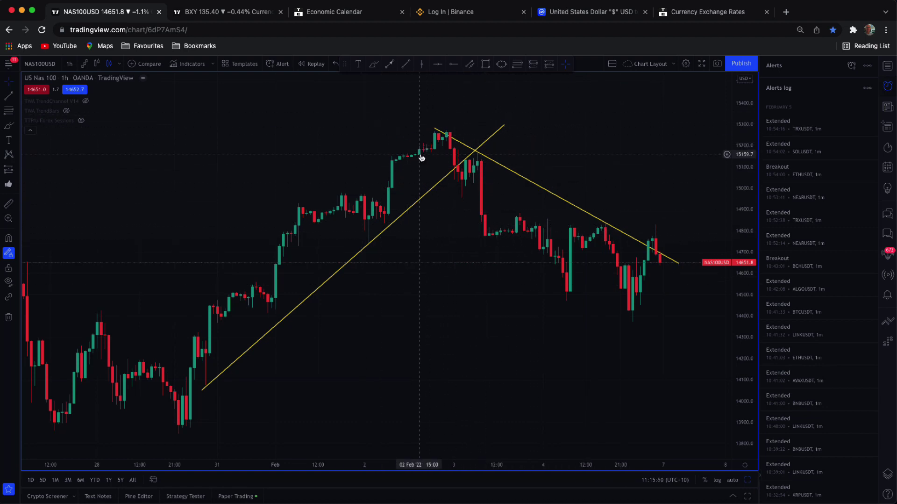
drag(398, 344, 479, 338)
key(alt+t)
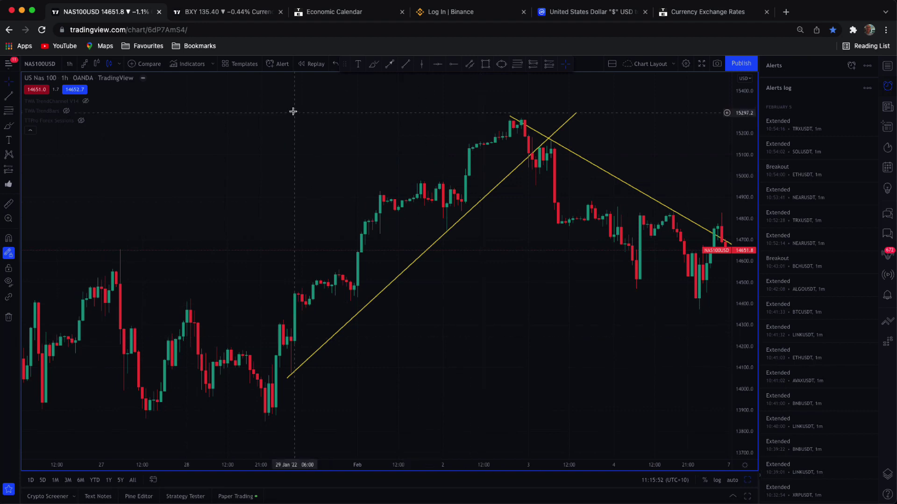
click(320, 386)
click(115, 243)
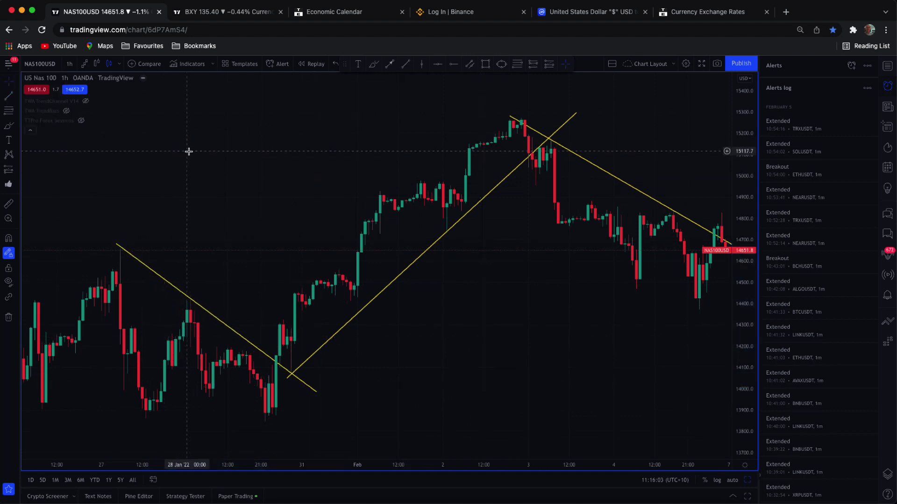
Step: Add LL text labels beneath the two swing lows after 28 Jan and an LH label above the high near 28 Jan
drag(188, 150, 279, 188)
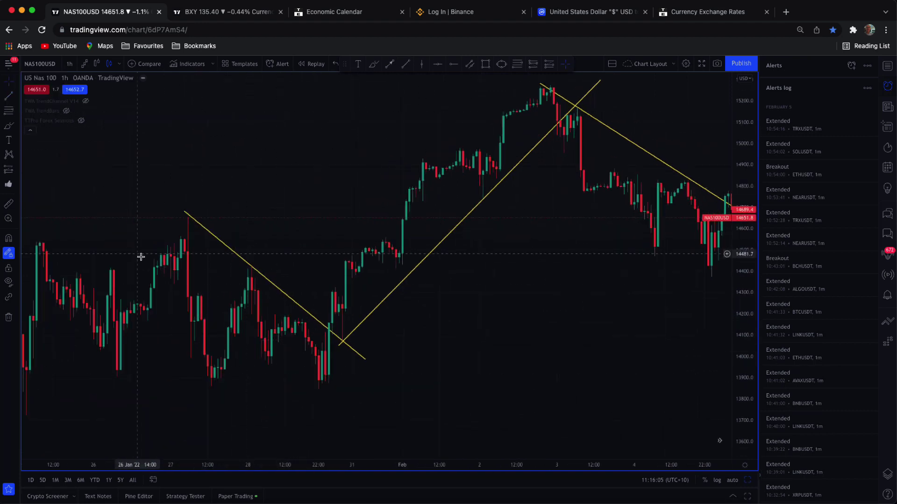
scroll(409, 333, up, 1)
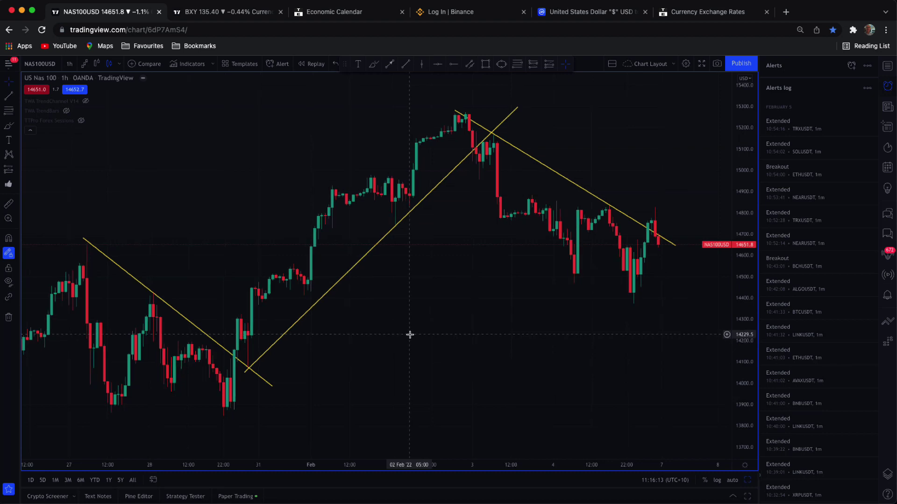
scroll(410, 334, down, 1)
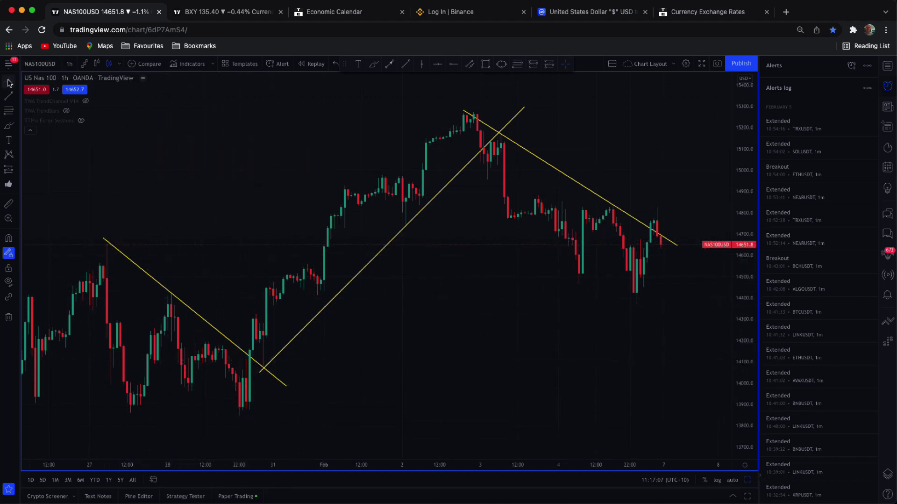
drag(224, 148, 274, 147)
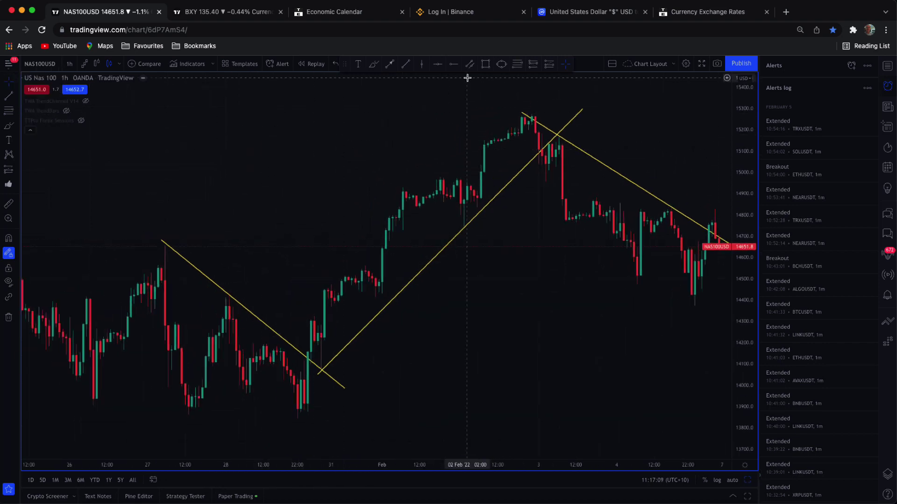
click(357, 64)
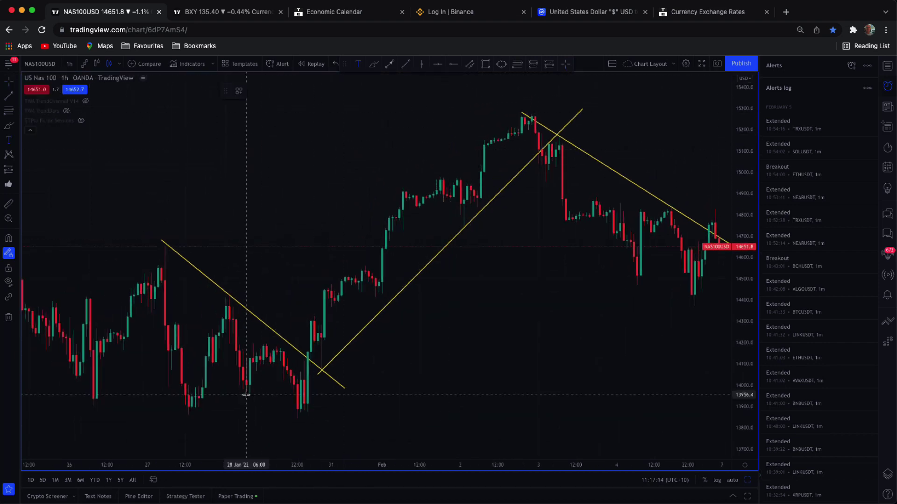
click(246, 394)
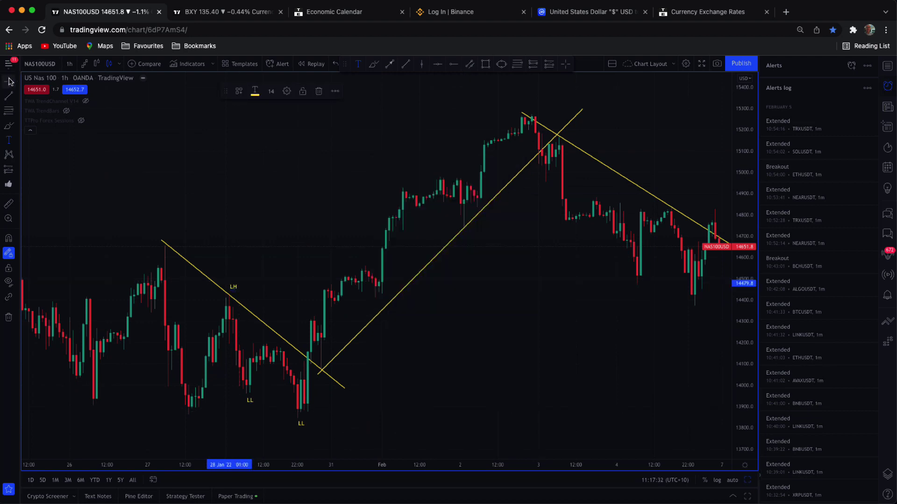
Step: Place a second LH label over the next lower high and shift the first LL label directly beneath its swing low
click(8, 82)
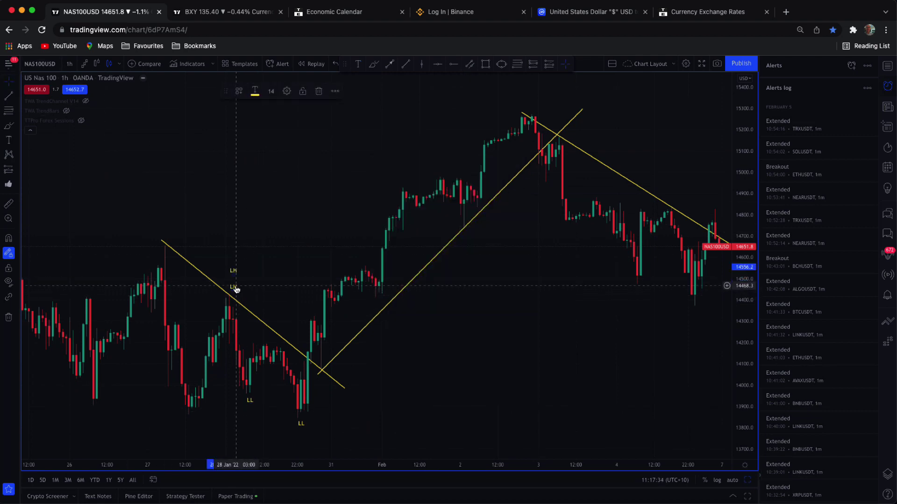
click(273, 339)
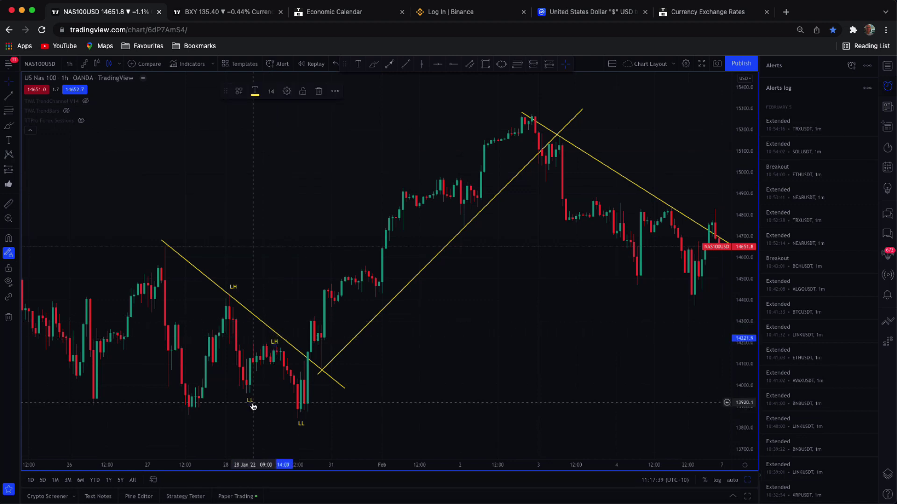
drag(251, 401, 244, 401)
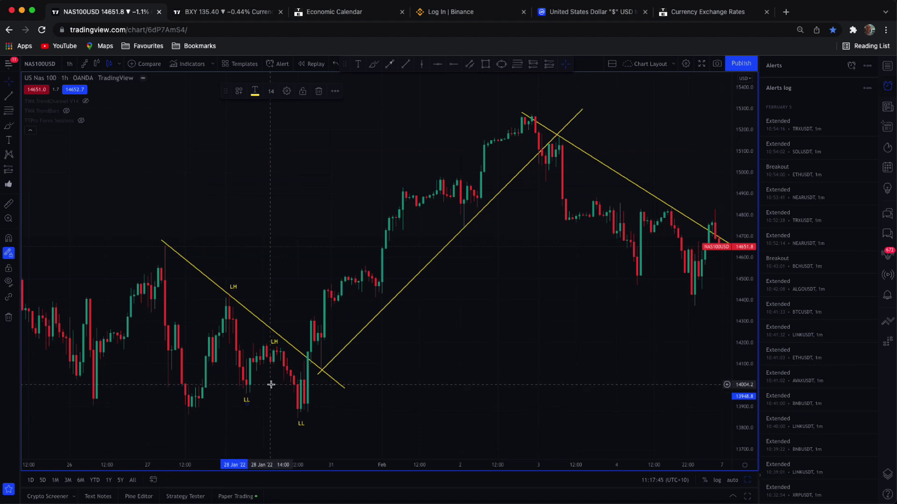
click(436, 351)
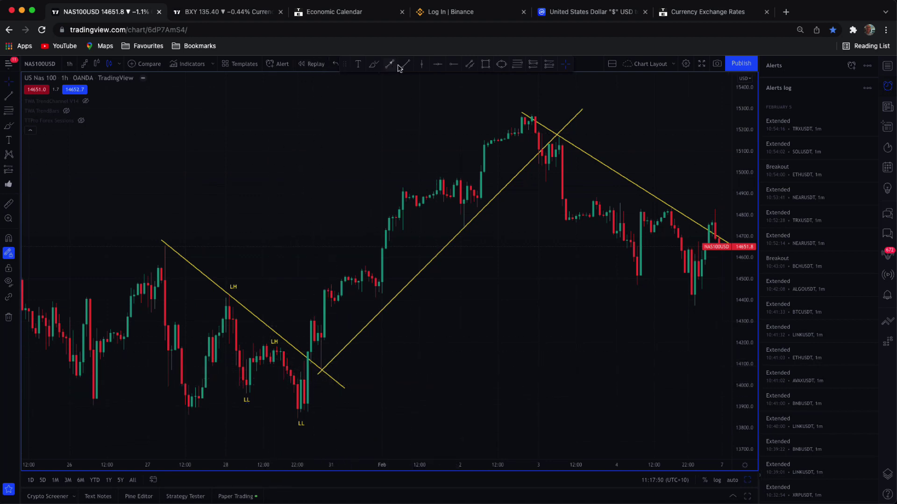
Step: Add an HL text label beneath the 29 Jan low where the rising trend line starts
click(358, 63)
click(322, 380)
text(HL)
click(506, 391)
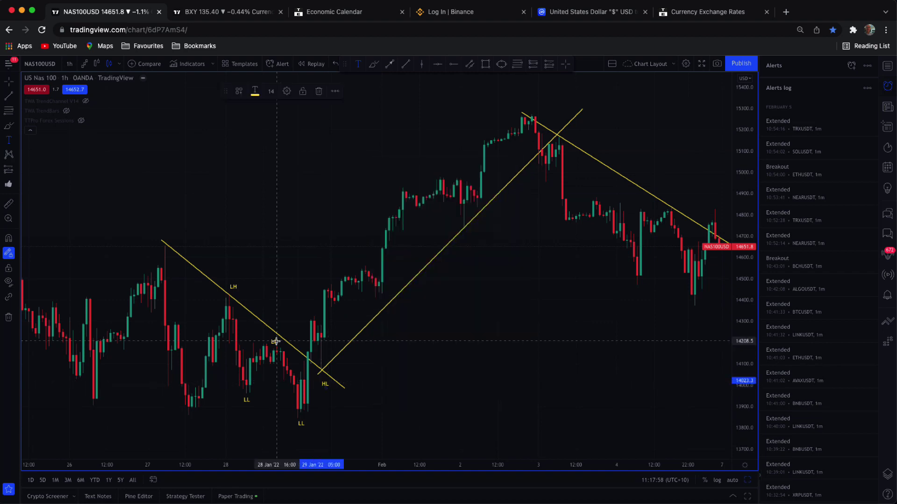
Step: Add an HH text label above the 29 Jan swing high and center it over the candles
click(310, 308)
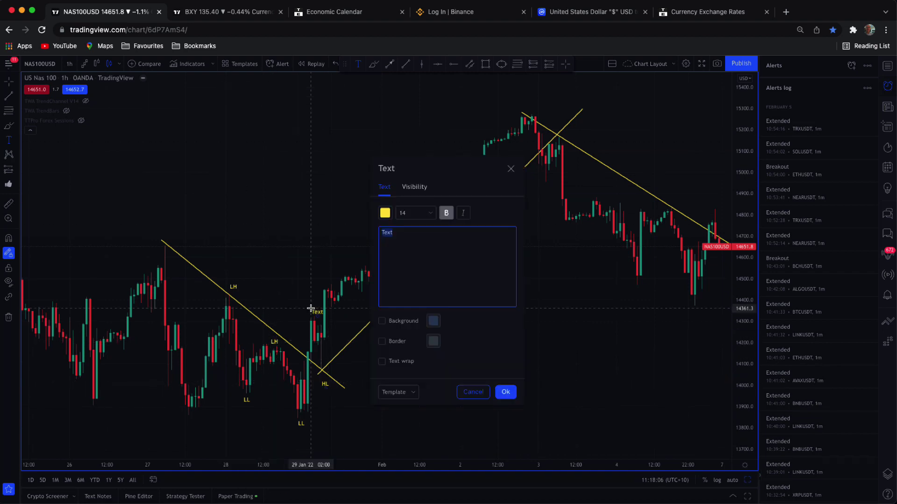
text(HH)
click(9, 82)
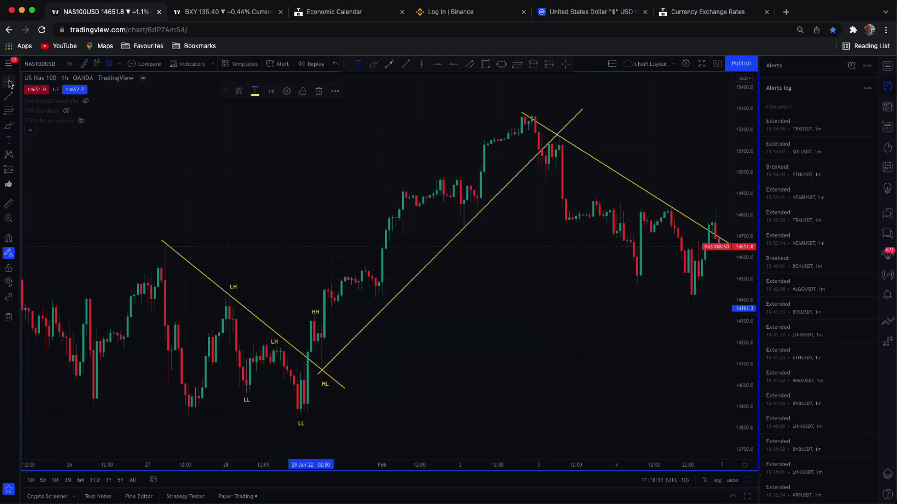
drag(316, 312, 312, 310)
Step: Draw a level line just under the HH label and enclose the late-January range below it in a yellow-filled parallel channel
mouse_move(91, 286)
mouse_down()
mouse_move(150, 250)
mouse_move(130, 271)
mouse_up()
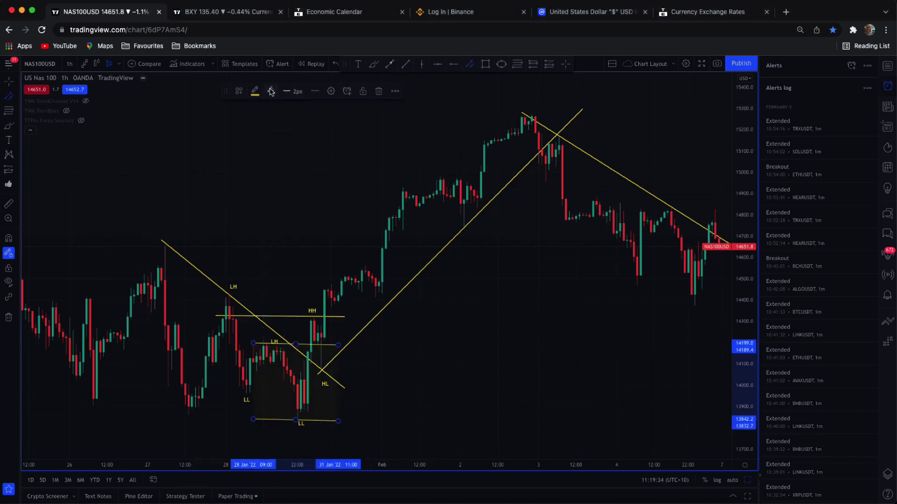
click(272, 91)
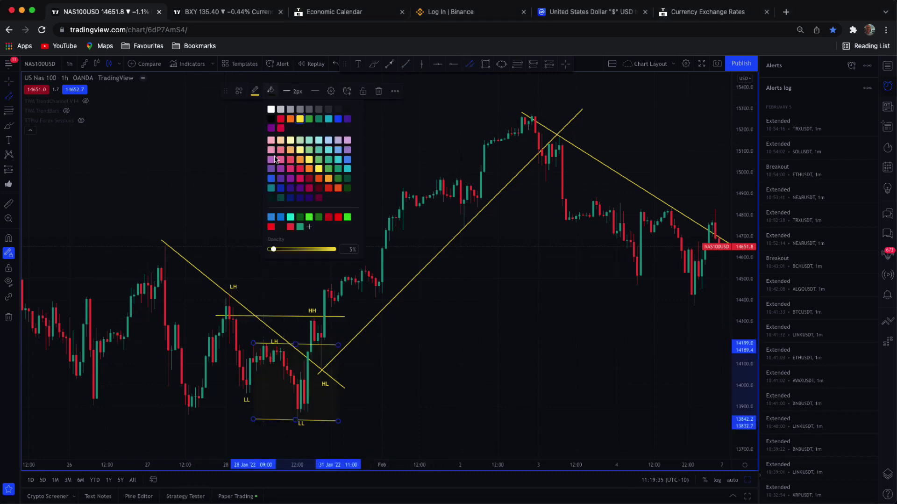
click(375, 87)
Step: Add a "Market Shift" label above the level line at the first HH, and place another HH label over the 31 Jan swing high
click(358, 64)
click(285, 264)
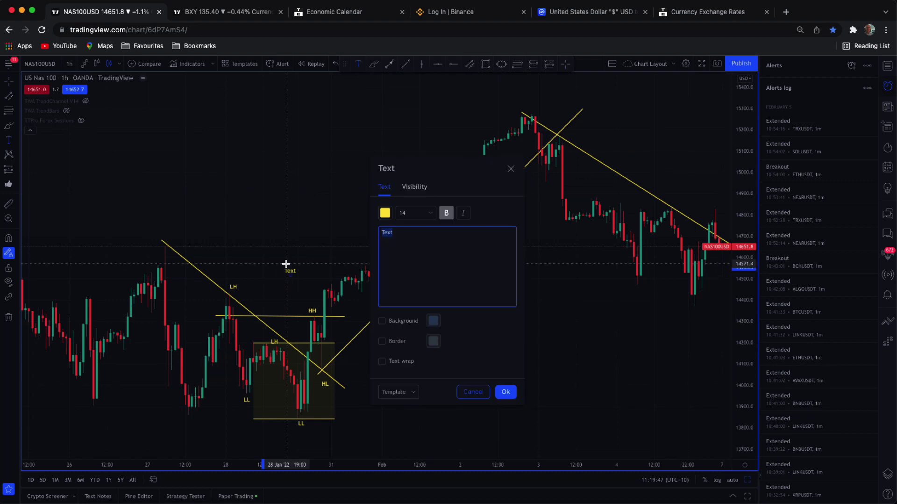
text(Market Shift)
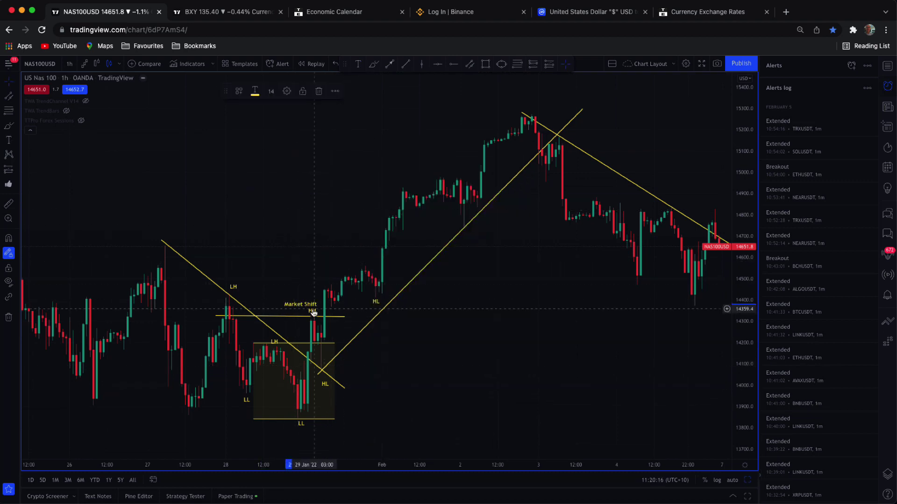
drag(314, 309, 364, 257)
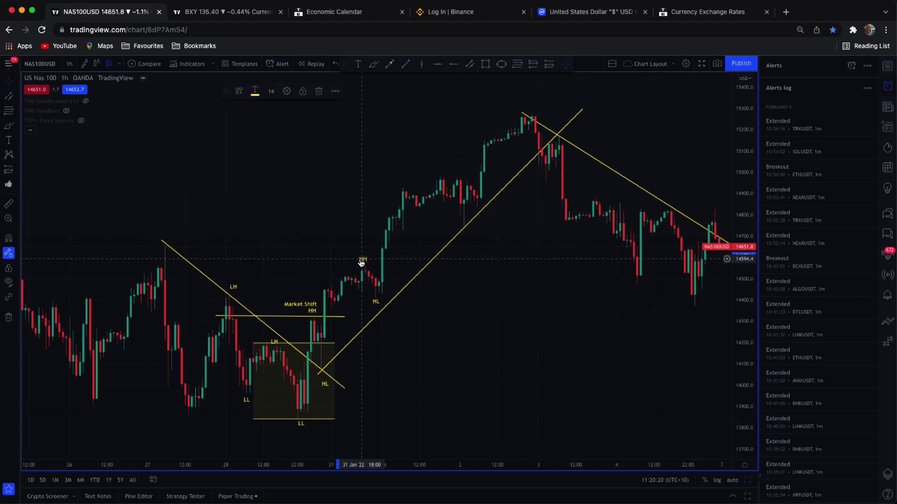
Step: Draw a near-horizontal line from the 27 Jan high across to early February and label it "Market Structure"
key(alt+t)
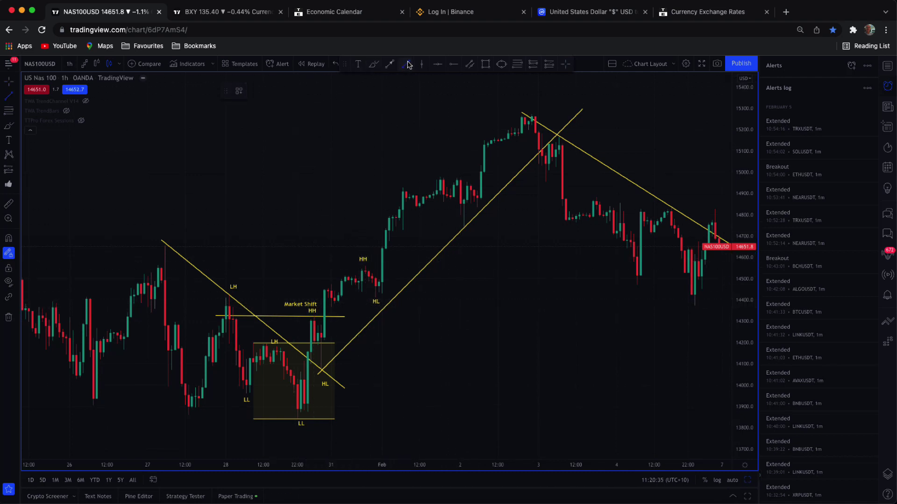
click(399, 265)
click(116, 265)
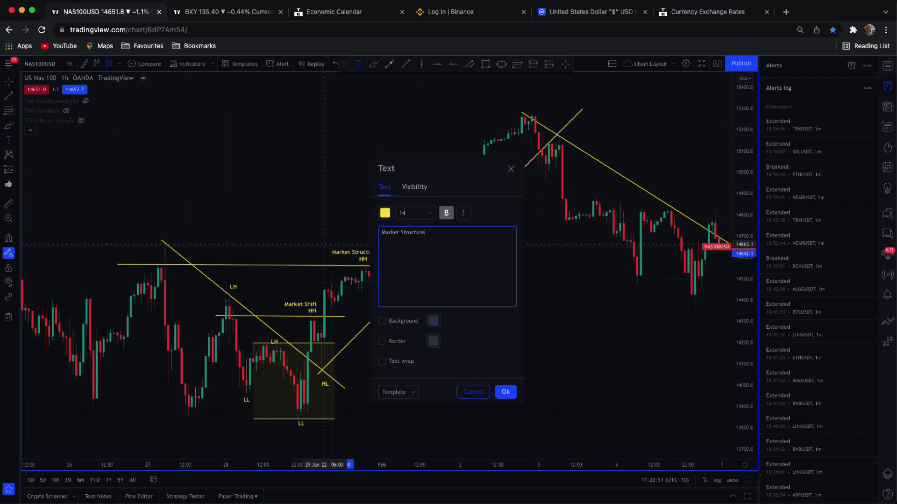
click(505, 391)
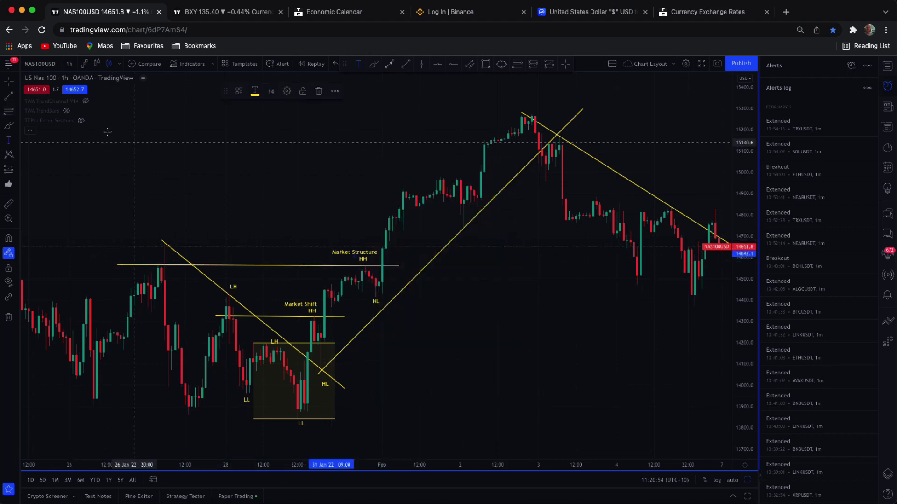
click(69, 63)
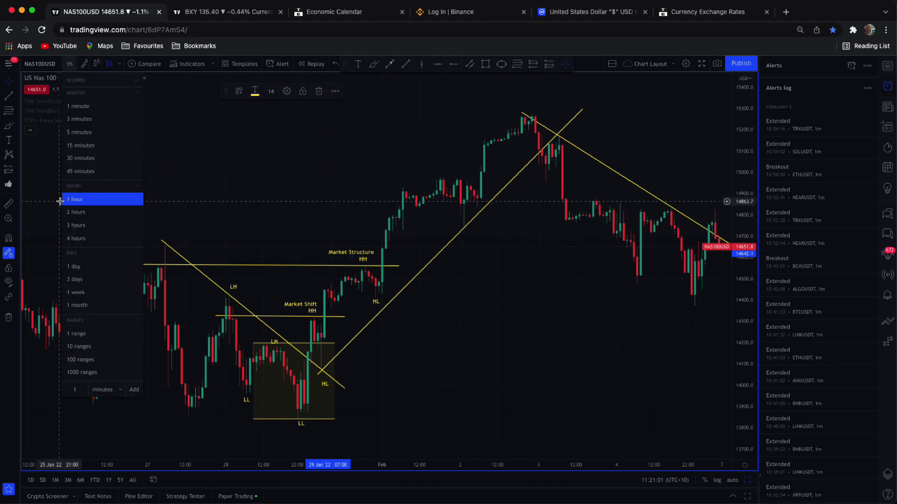
click(266, 167)
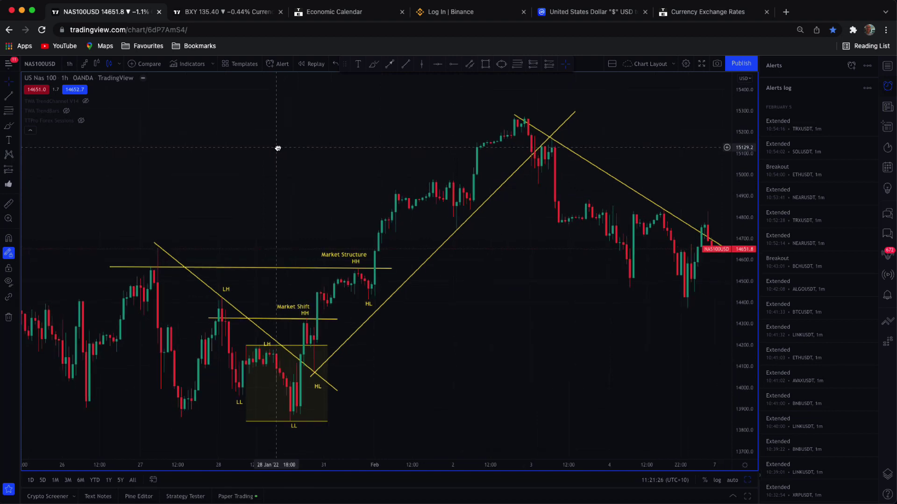
Step: Show the hidden TrendChannel V14 indicator on the chart and bring up the choice of cursor types
click(86, 103)
click(9, 83)
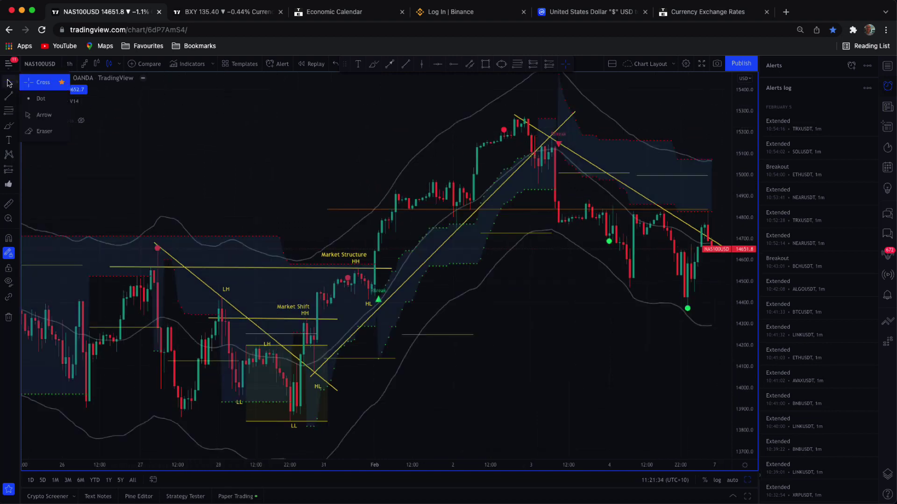
Step: Choose the cross cursor and draw an ellipse around the green Break signal beside the HL label at the start of February
click(41, 82)
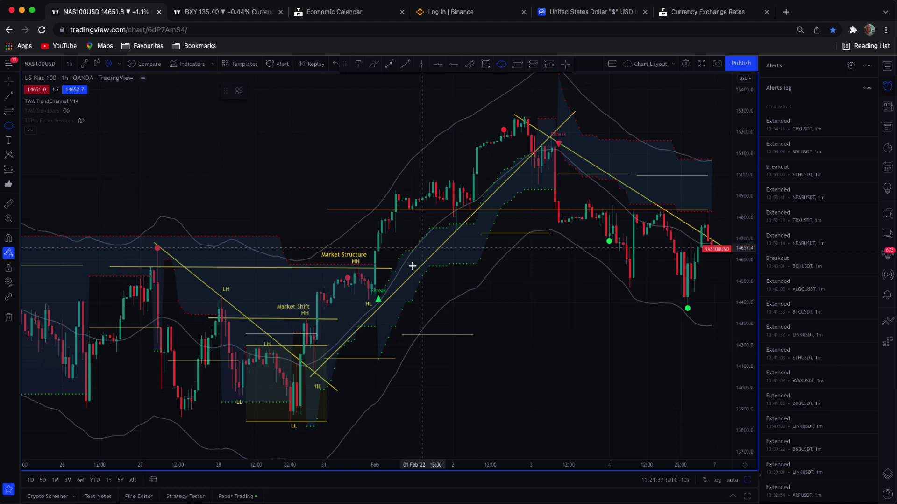
click(362, 296)
click(394, 281)
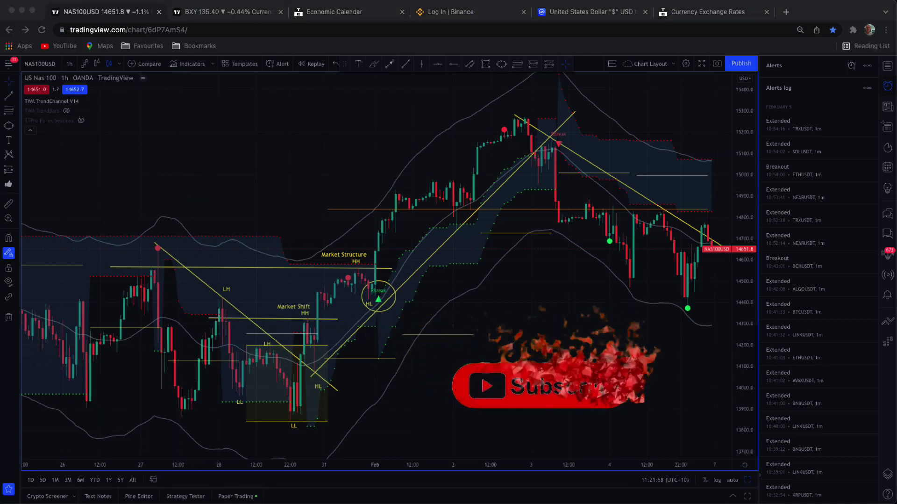
Step: Sketch arrows pointing at the Market Structure line, the lowest LL and the circled Break signal, plus arrows climbing along the rising channel
mouse_move(255, 206)
mouse_down()
mouse_move(251, 265)
mouse_move(271, 231)
mouse_up()
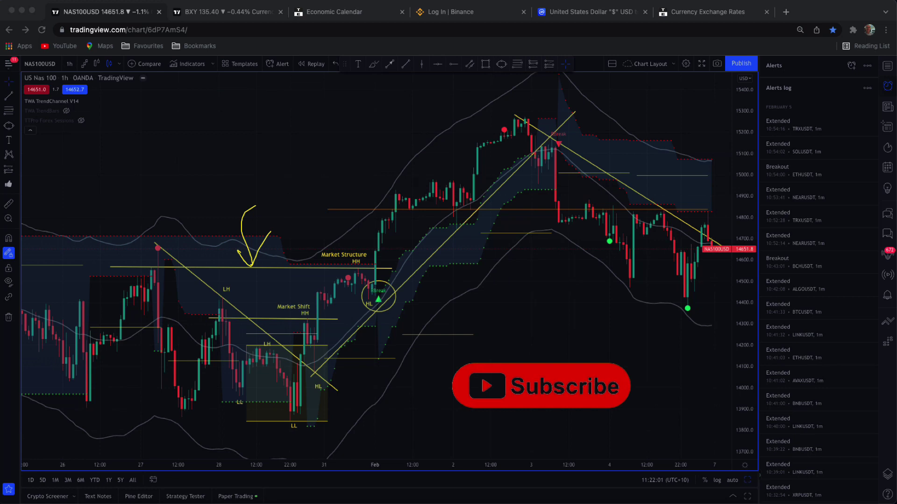
mouse_move(338, 440)
mouse_down()
mouse_move(294, 409)
mouse_move(315, 420)
mouse_up()
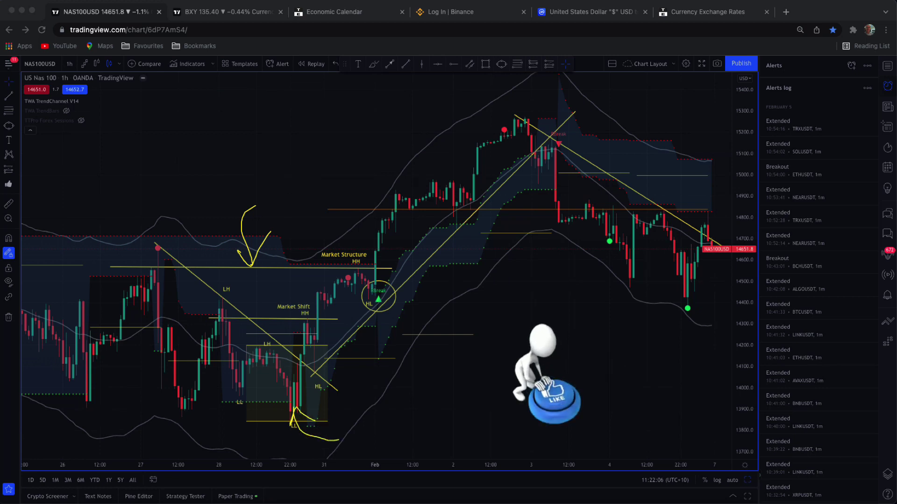
mouse_move(383, 413)
mouse_down()
mouse_move(377, 286)
mouse_move(375, 296)
mouse_move(472, 233)
mouse_up()
drag(482, 214, 524, 179)
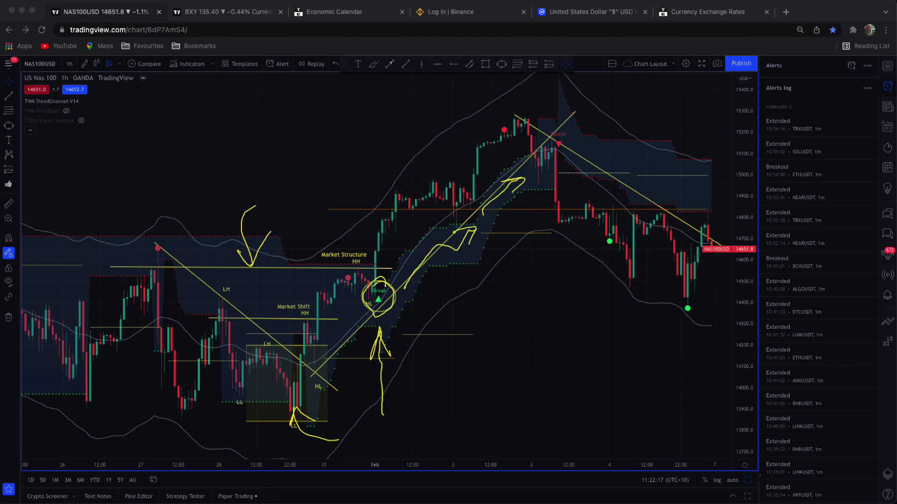
Step: Sketch arrows along the rally and the following decline, circle the red Break signal, and ring the swing highs under the falling channel
drag(353, 225, 407, 285)
drag(503, 99, 538, 160)
mouse_move(362, 214)
mouse_down()
mouse_move(470, 111)
mouse_move(488, 128)
mouse_up()
drag(360, 197, 374, 219)
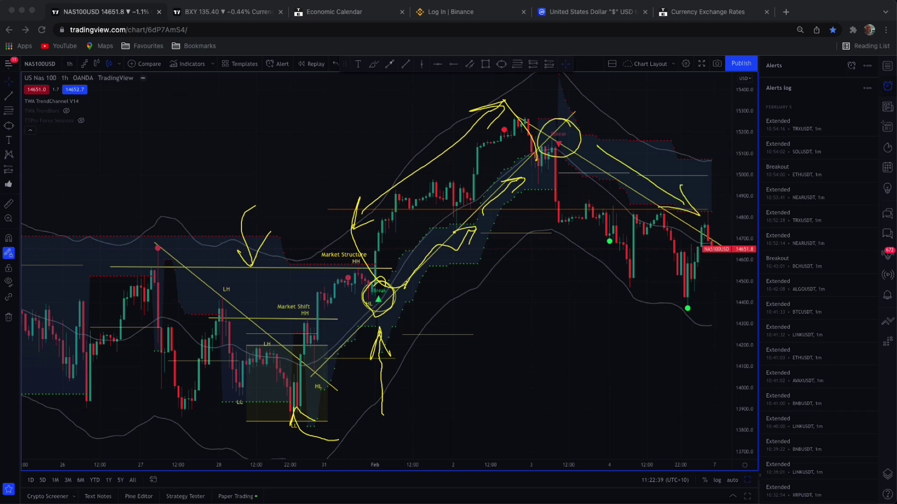
drag(585, 202, 636, 209)
drag(653, 210, 658, 211)
Step: Sketch an arrow up to the rising channel with "Buy" beneath it, write "Short" above the falling channel, and clear all sketches
mouse_move(451, 348)
mouse_down()
mouse_move(450, 280)
mouse_move(460, 291)
mouse_up()
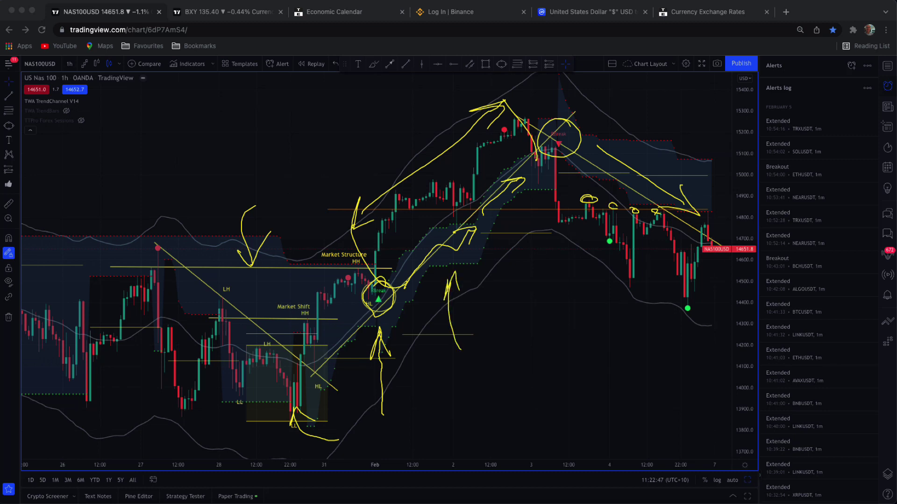
mouse_move(446, 387)
mouse_down()
mouse_move(460, 359)
mouse_move(491, 384)
mouse_up()
mouse_move(641, 108)
mouse_down()
mouse_move(628, 140)
mouse_move(650, 138)
mouse_up()
mouse_move(657, 128)
mouse_down()
mouse_move(666, 136)
mouse_move(687, 124)
mouse_up()
drag(698, 103, 694, 137)
drag(682, 117, 707, 113)
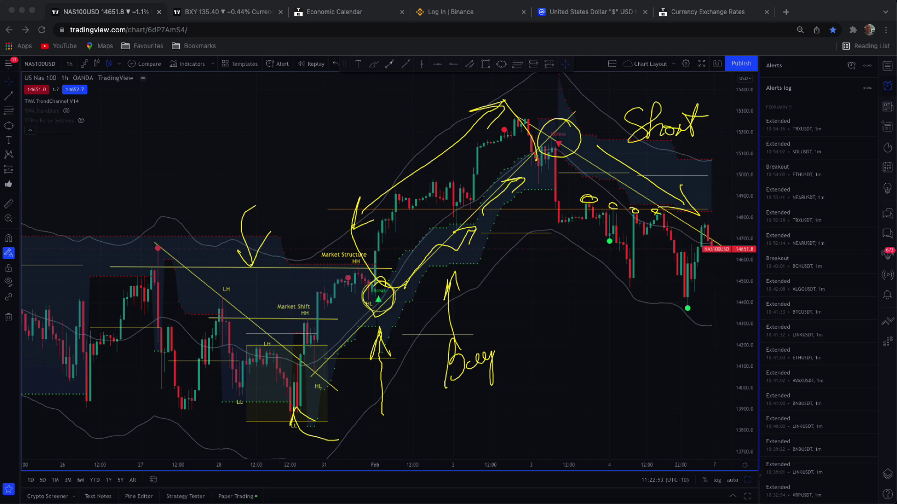
key(Escape)
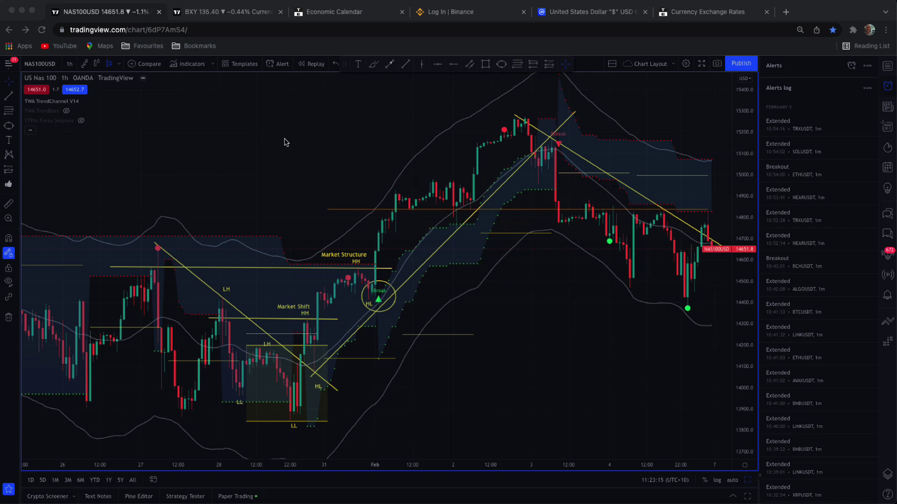
Step: Show the hidden TWA TrendBars indicator, toggling its visibility a few times to compare the candle colours
click(168, 113)
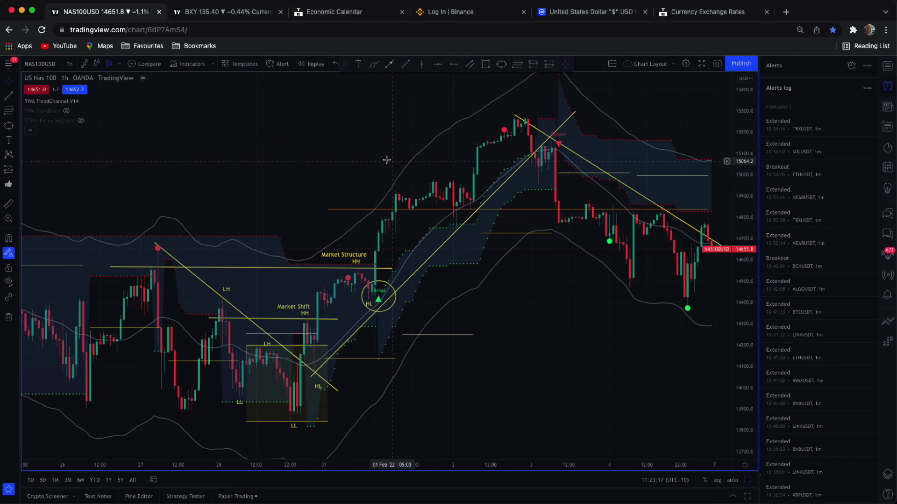
click(67, 111)
click(67, 112)
click(67, 112)
click(67, 111)
click(67, 111)
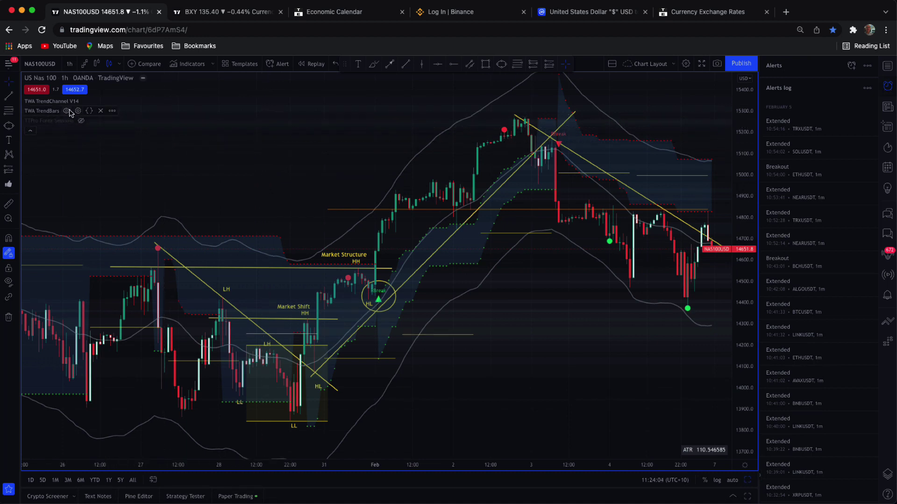
Step: In the TWA TrendBars inputs, raise the Color Accumulation opacity slightly, set the Color Distribution opacity to 18%, and apply the settings
click(78, 113)
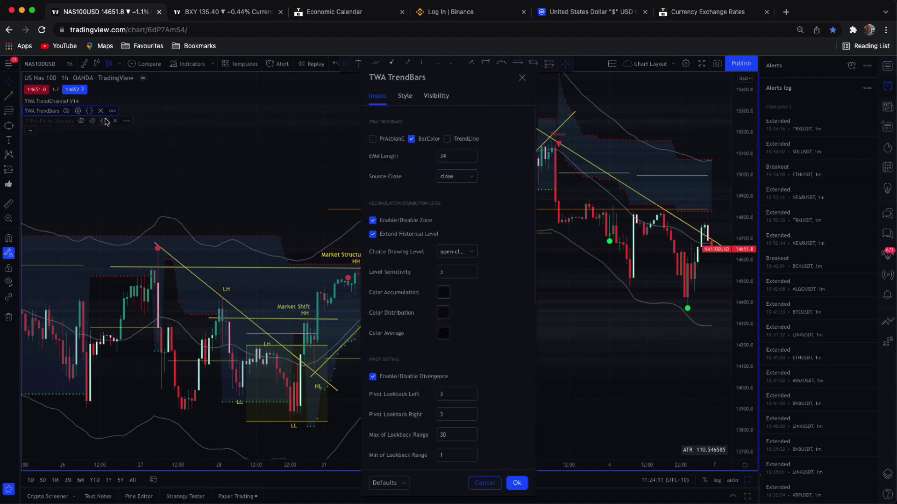
click(444, 291)
drag(452, 449, 455, 468)
click(495, 301)
click(444, 312)
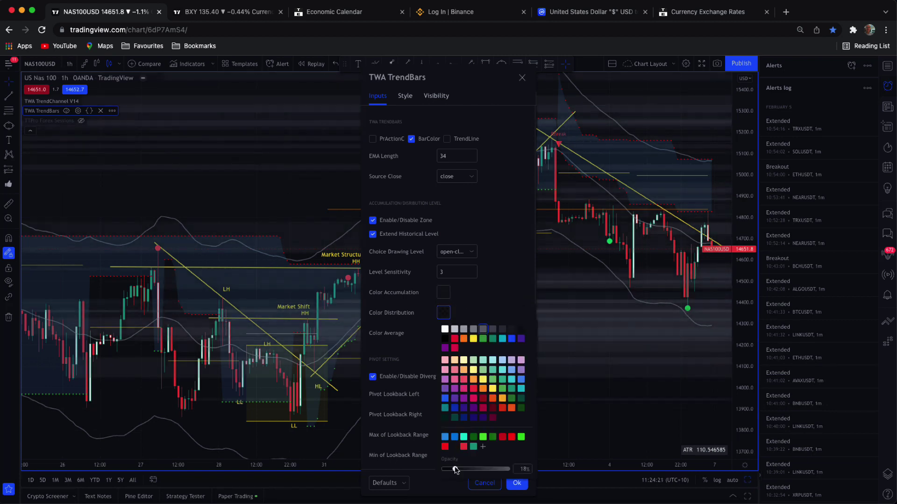
click(497, 250)
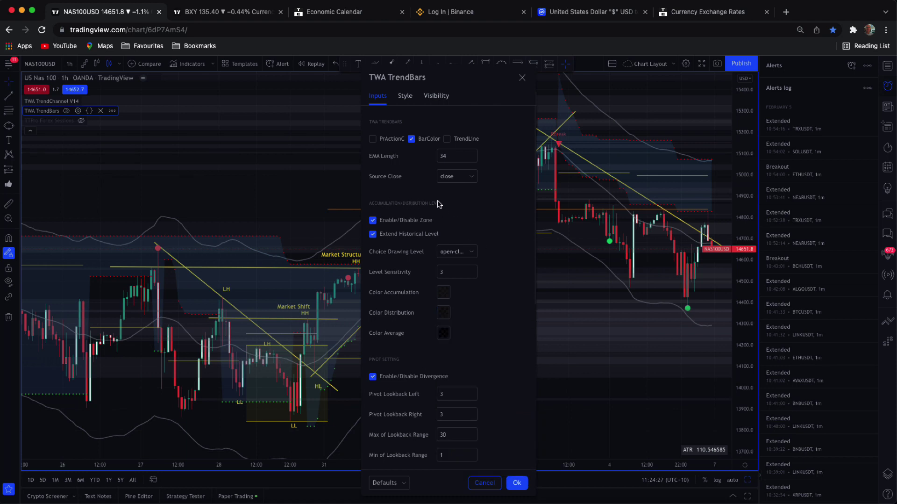
click(515, 482)
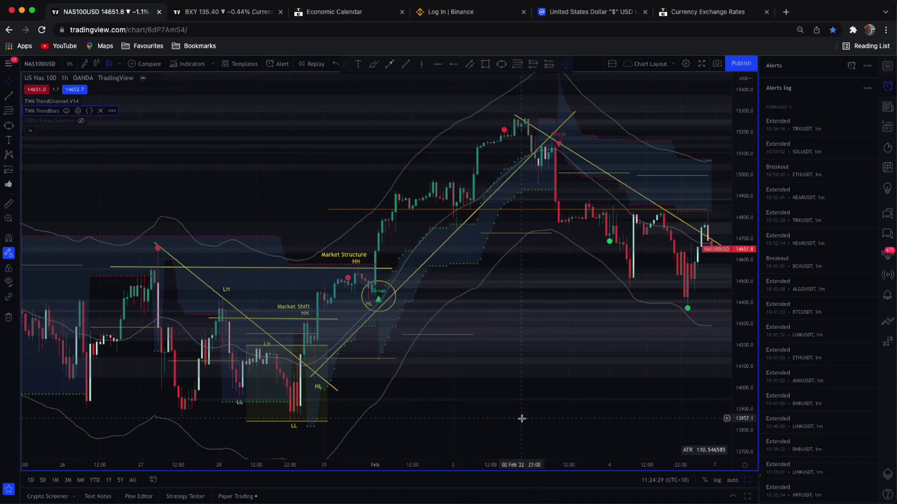
Step: Set the TWA TrendBars Color Accumulation opacity to 15%, adjust the Color Distribution setting as well, and apply the changes
drag(742, 345, 734, 308)
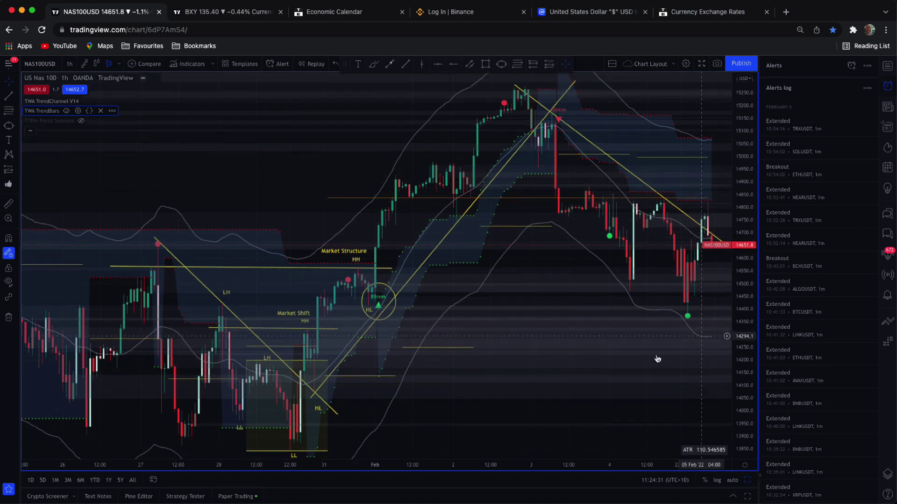
scroll(317, 385, up, 2)
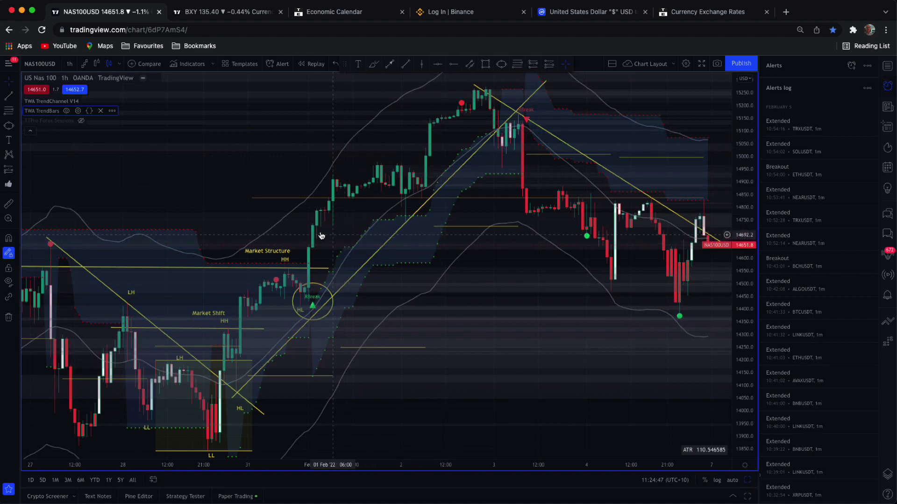
scroll(250, 186, down, 3)
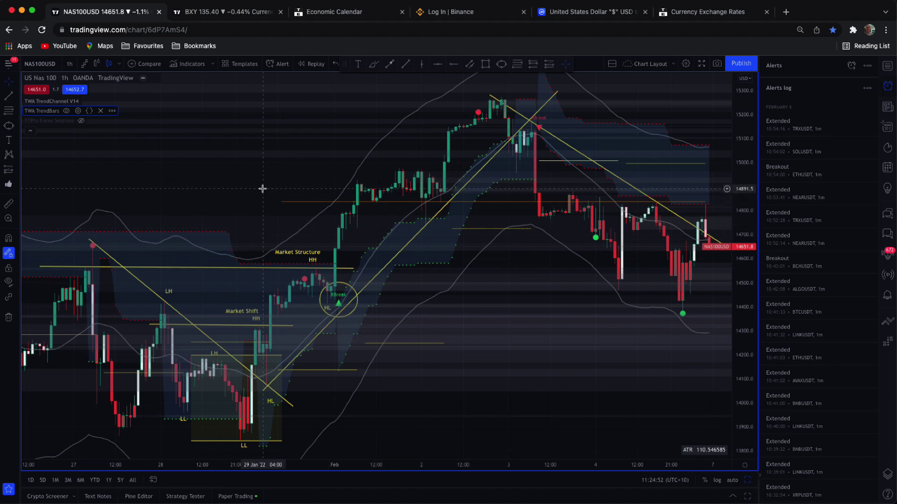
drag(262, 186, 188, 202)
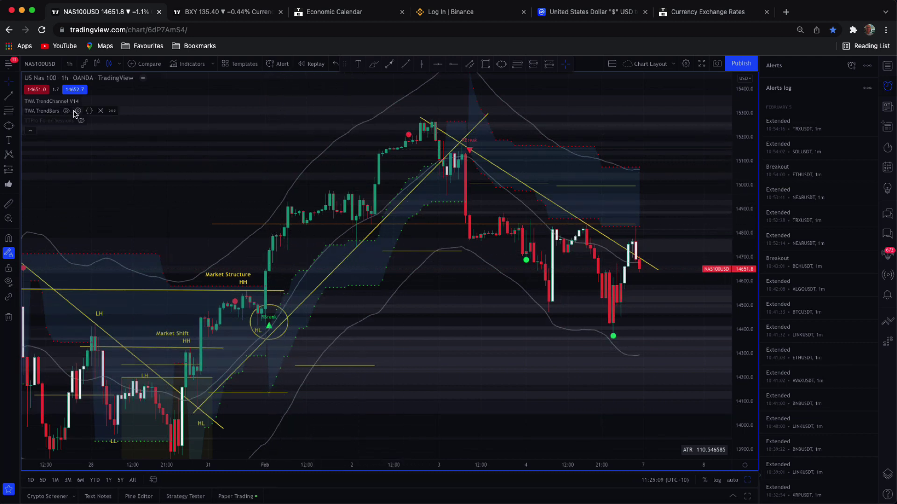
click(78, 111)
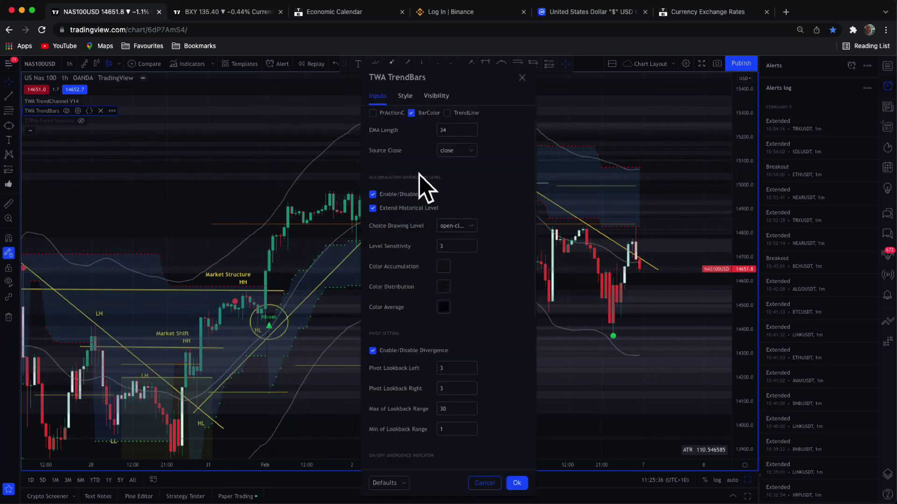
click(443, 267)
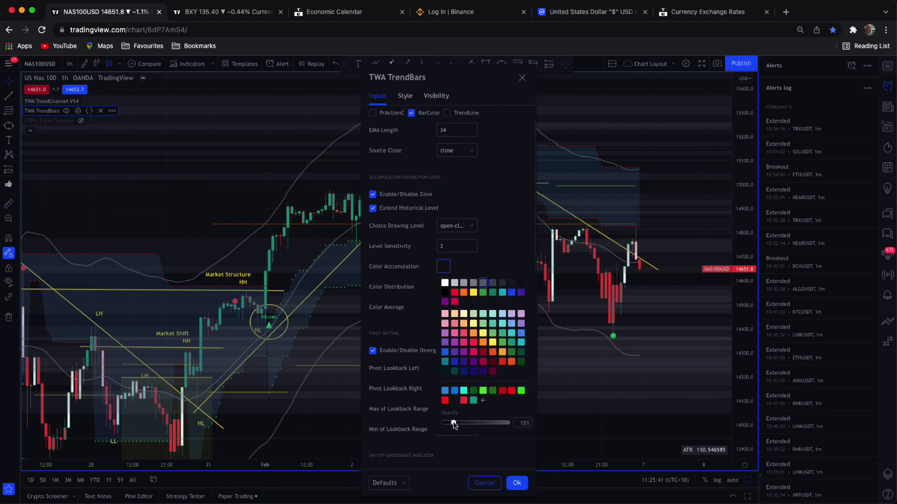
click(472, 265)
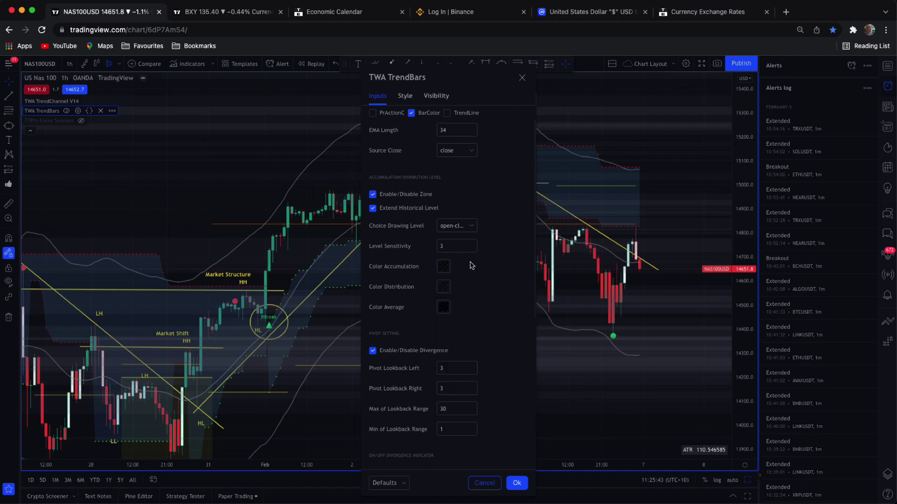
click(442, 287)
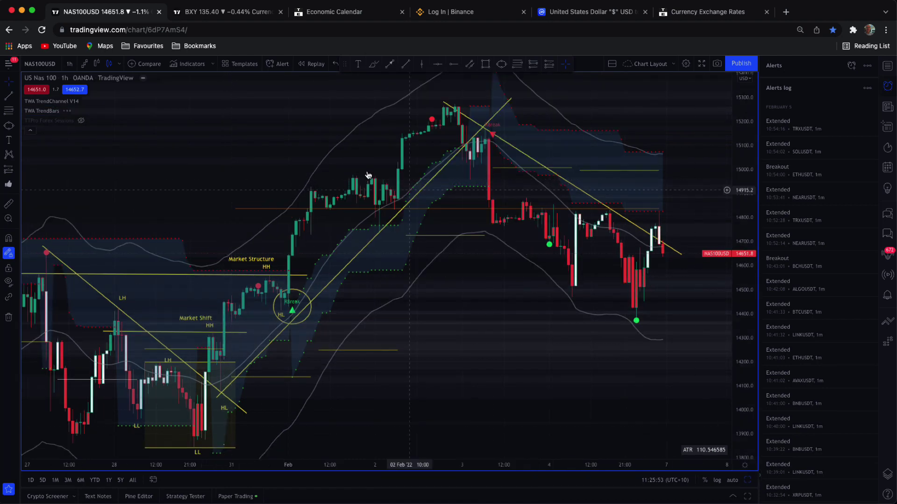
Step: Restore the split layout to look back through the 1-minute NAS100USD chart, and maximize the 1-hour chart again
drag(218, 177, 217, 180)
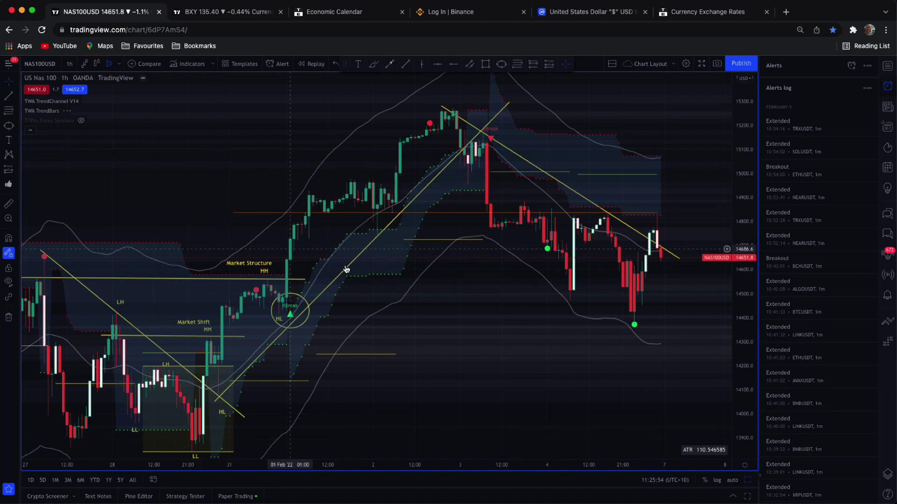
click(747, 481)
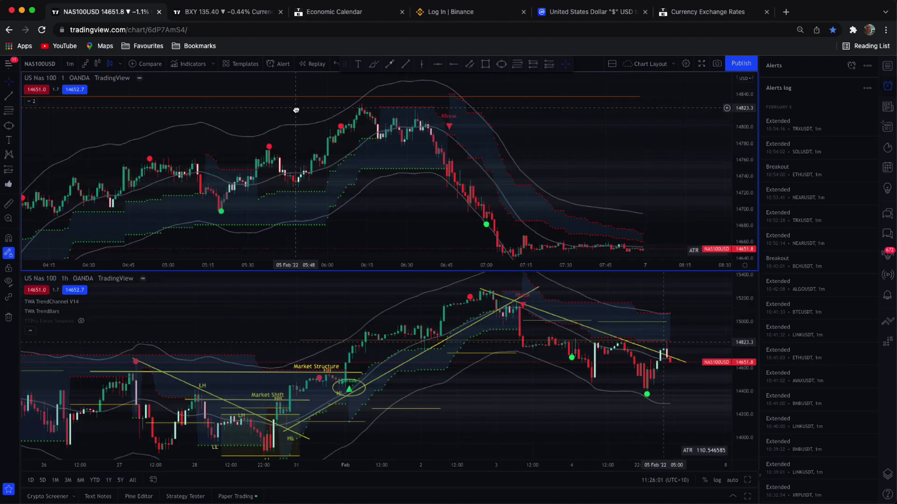
drag(297, 110, 418, 100)
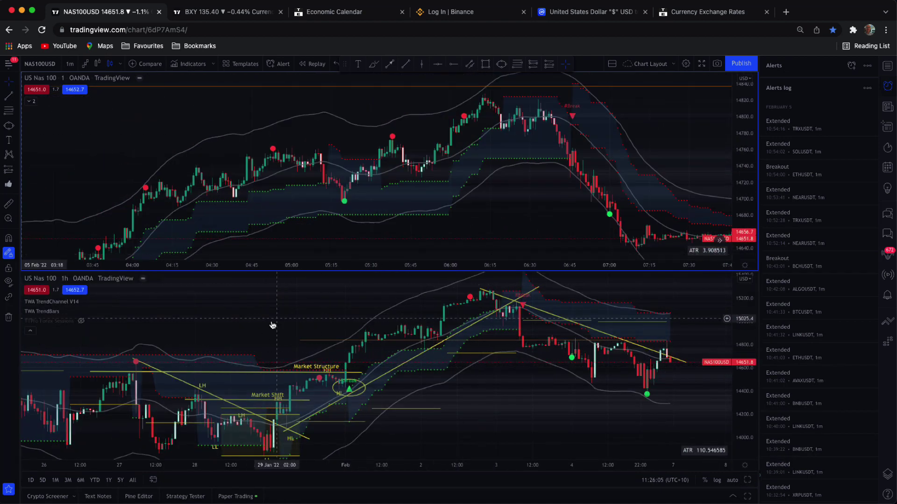
click(748, 479)
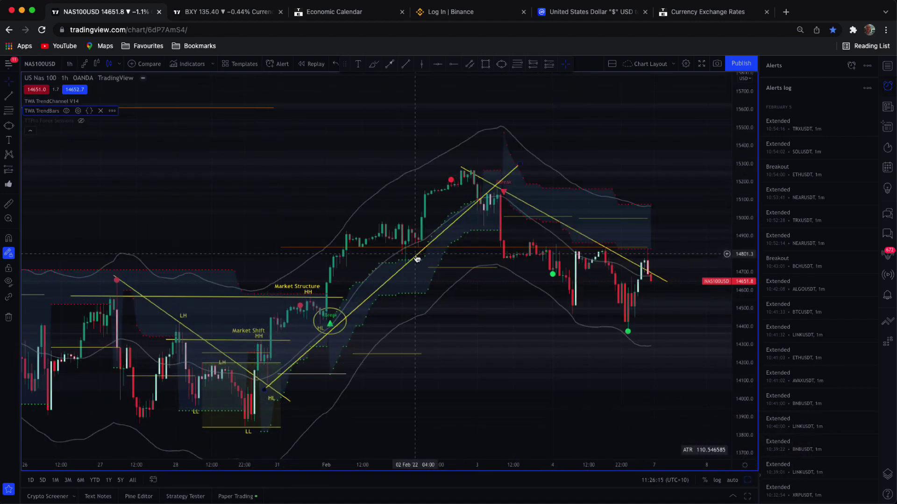
Step: Sketch a rising parallel channel with zigzag swings above the Market Structure level, and a stroke along the uptrend from the late-January low
scroll(261, 139, up, 2)
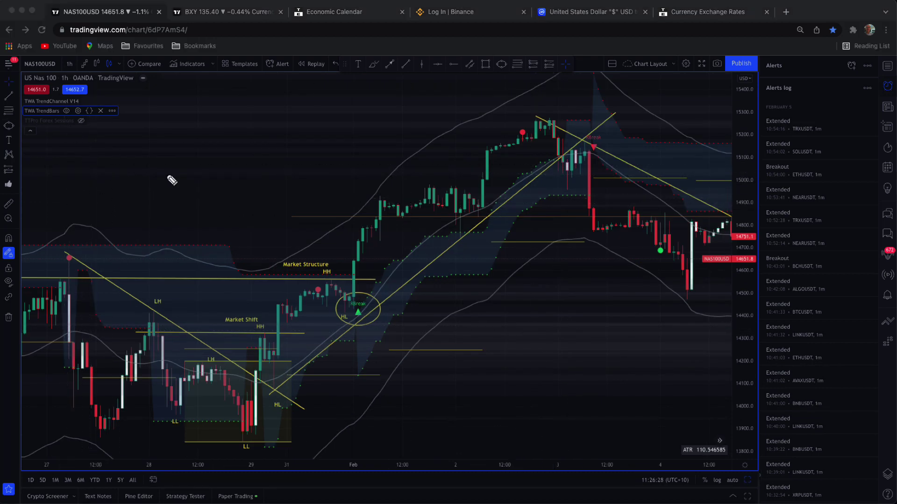
drag(159, 234, 354, 89)
drag(221, 268, 384, 138)
mouse_move(221, 267)
mouse_down()
mouse_move(370, 143)
mouse_move(399, 83)
mouse_up()
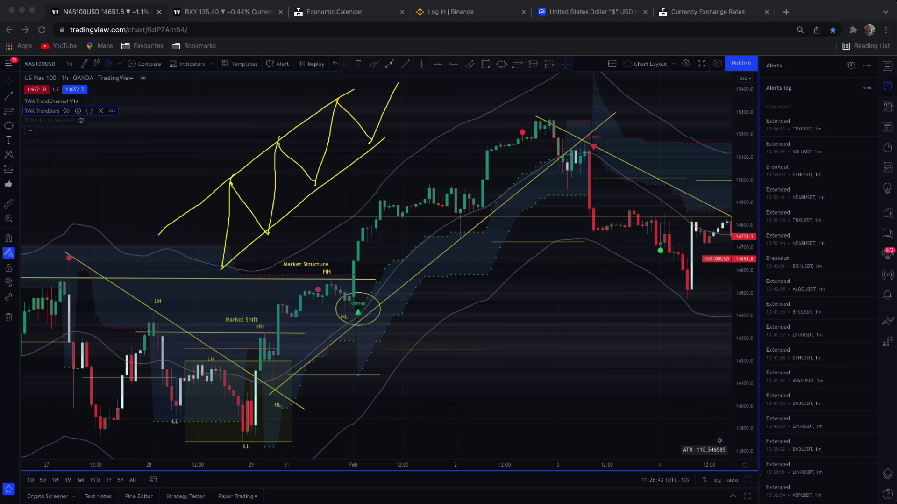
mouse_move(255, 380)
mouse_down()
mouse_move(348, 318)
mouse_move(420, 179)
mouse_move(469, 213)
mouse_move(478, 205)
mouse_up()
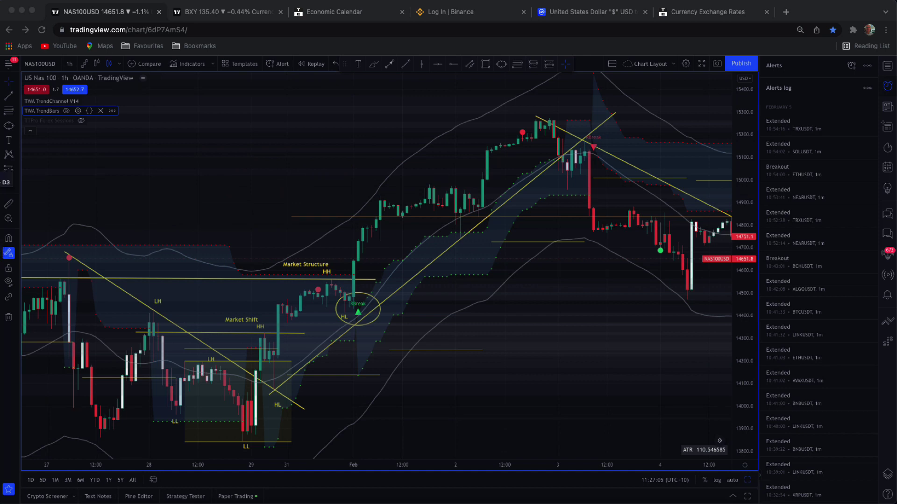
Step: Trace the zigzag price swings and pullbacks by hand from the circled Break signal through the highs around 2 February
drag(357, 252, 389, 232)
mouse_move(357, 306)
mouse_down()
mouse_move(369, 218)
mouse_move(384, 241)
mouse_move(388, 199)
mouse_move(403, 215)
mouse_move(435, 189)
mouse_move(446, 211)
mouse_move(457, 189)
mouse_move(469, 237)
mouse_up()
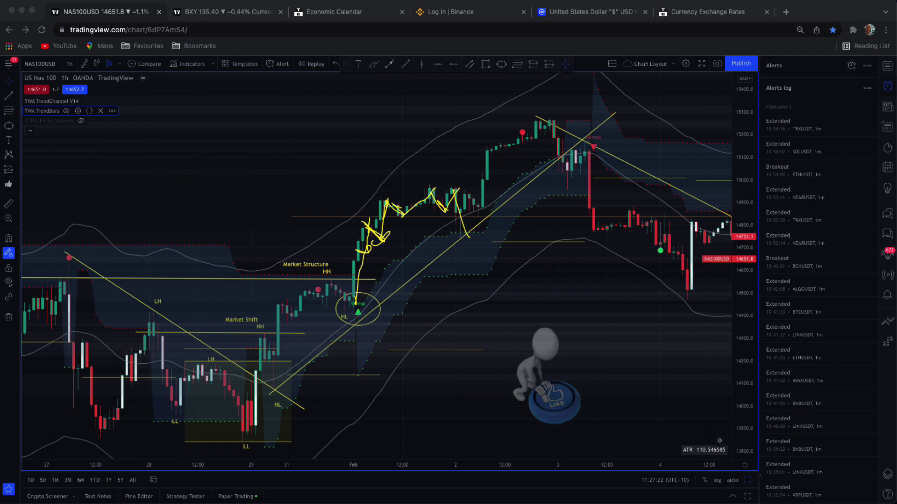
drag(467, 194, 483, 210)
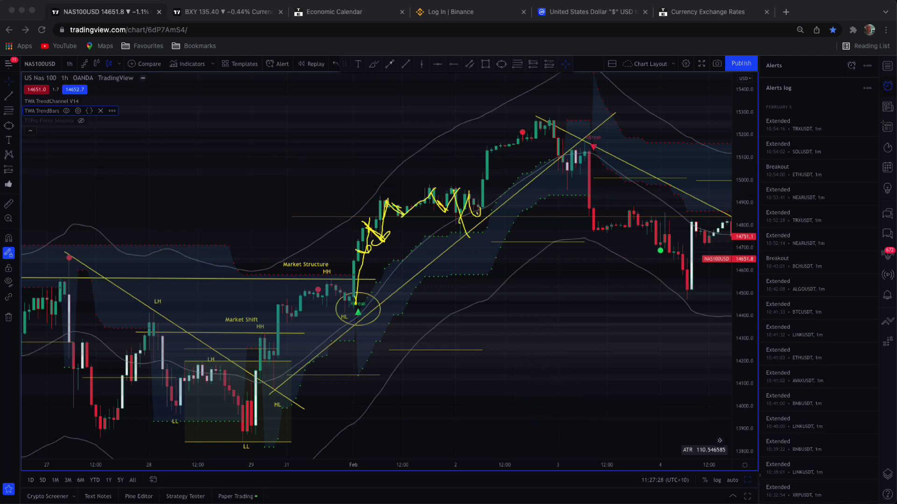
Step: Sketch two rising arrows above the early-February rally and one arrow turning down through the channel, and clear the sketches
drag(335, 195, 389, 178)
mouse_move(402, 223)
mouse_down()
mouse_move(420, 215)
mouse_move(493, 126)
mouse_move(486, 147)
mouse_up()
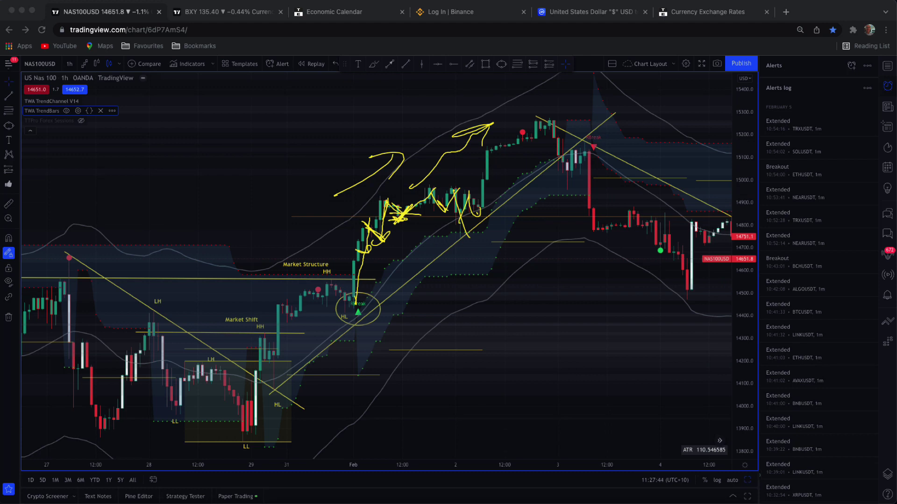
mouse_move(423, 202)
mouse_down()
mouse_move(468, 197)
mouse_move(538, 259)
mouse_move(514, 263)
mouse_up()
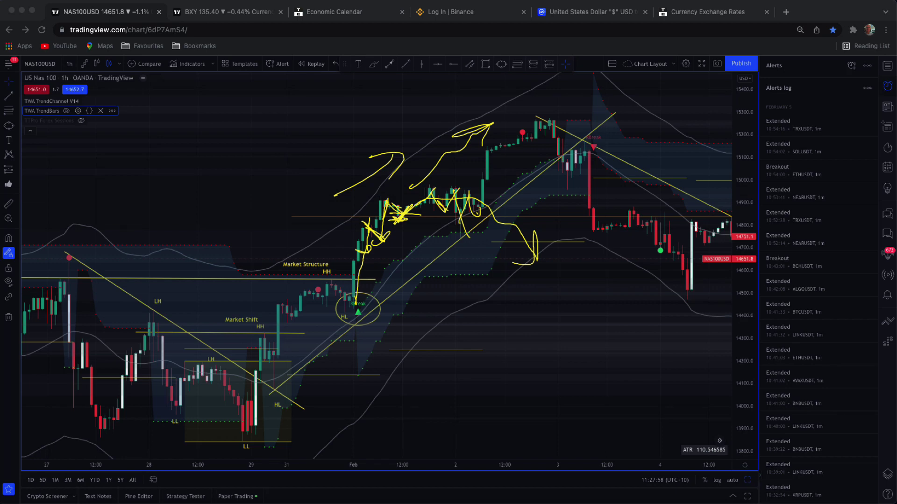
key(Escape)
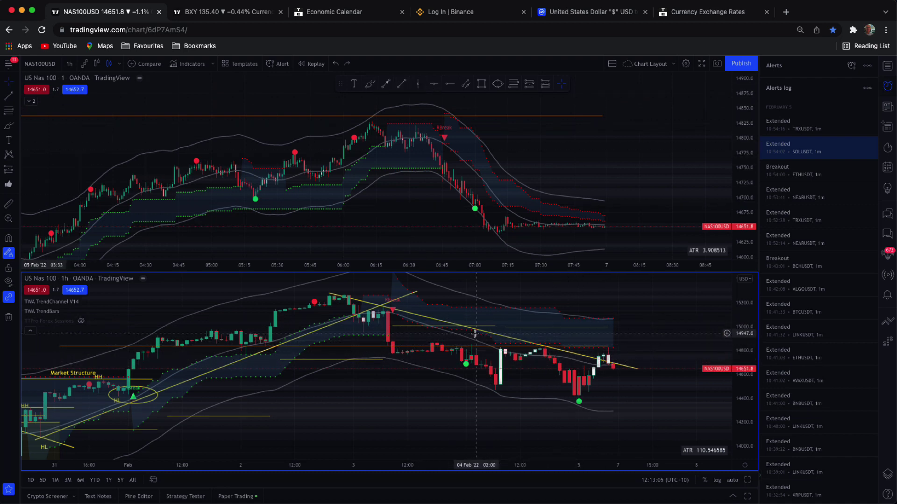
Step: Mark the 06:46 short signal on the 1-minute chart with a vertical line, and draw a horizontal trend line through it at about 14800
click(445, 124)
key(alt+t)
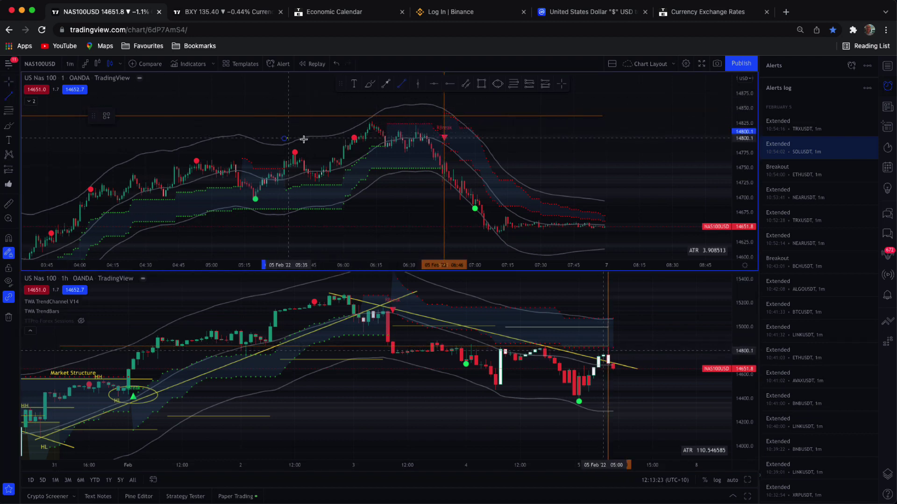
click(629, 137)
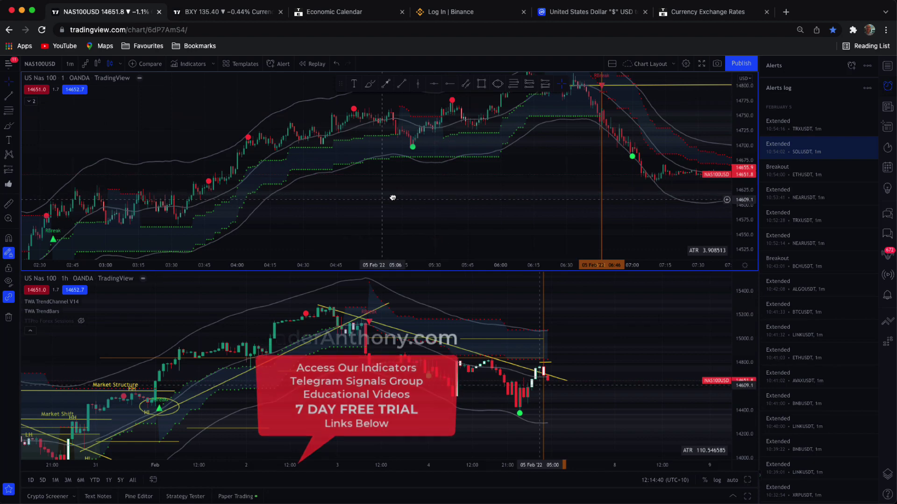
Step: Look back through the 1-minute chart's early 5 February signals, and place a vertical line on the 1-hour chart's green dot at 00:00
drag(391, 194, 606, 161)
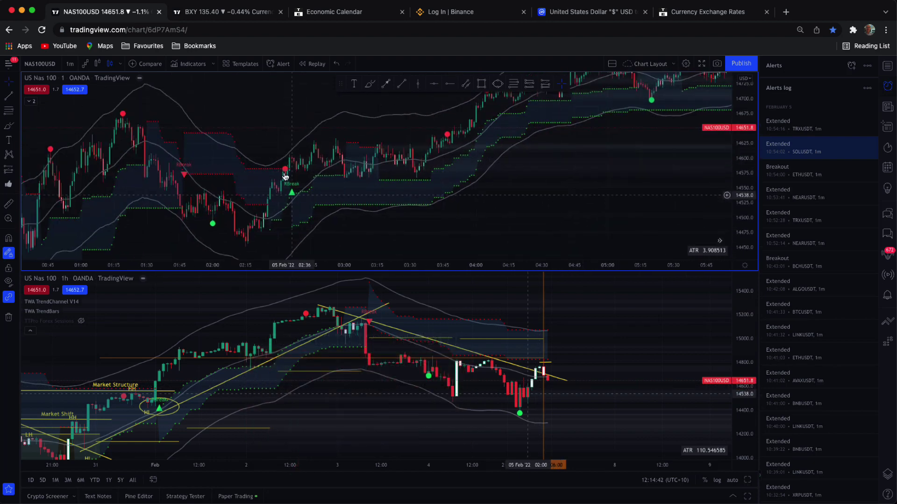
drag(283, 159, 341, 157)
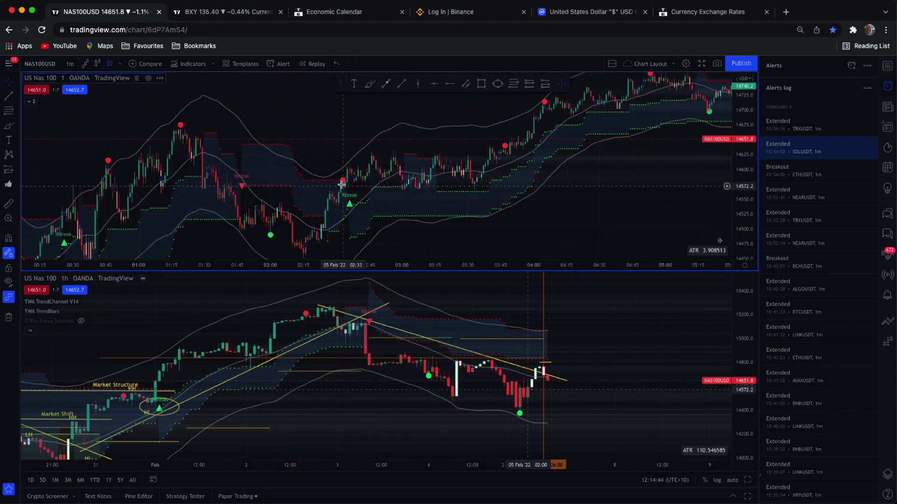
drag(306, 122, 326, 127)
scroll(358, 189, up, 2)
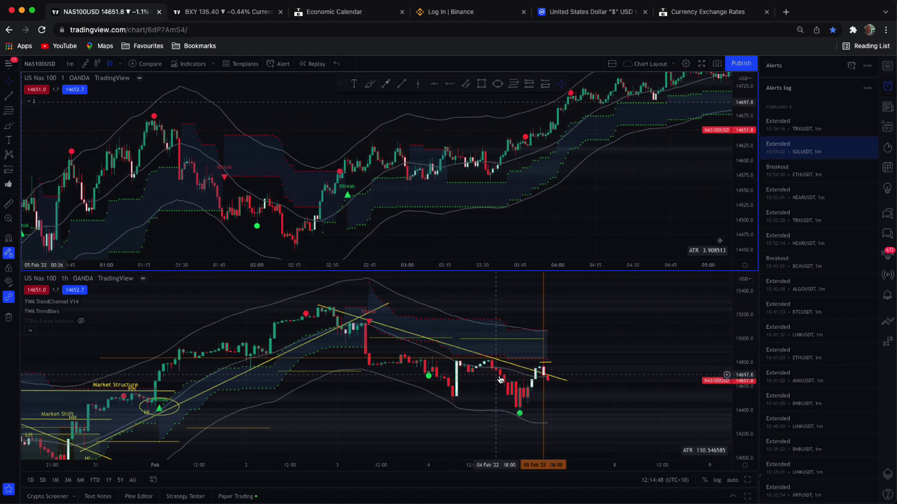
drag(307, 115, 216, 136)
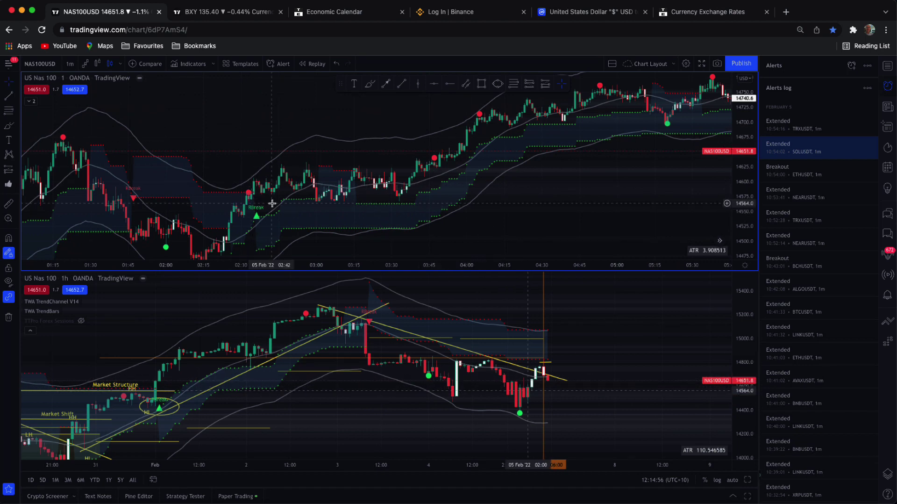
drag(289, 104, 276, 102)
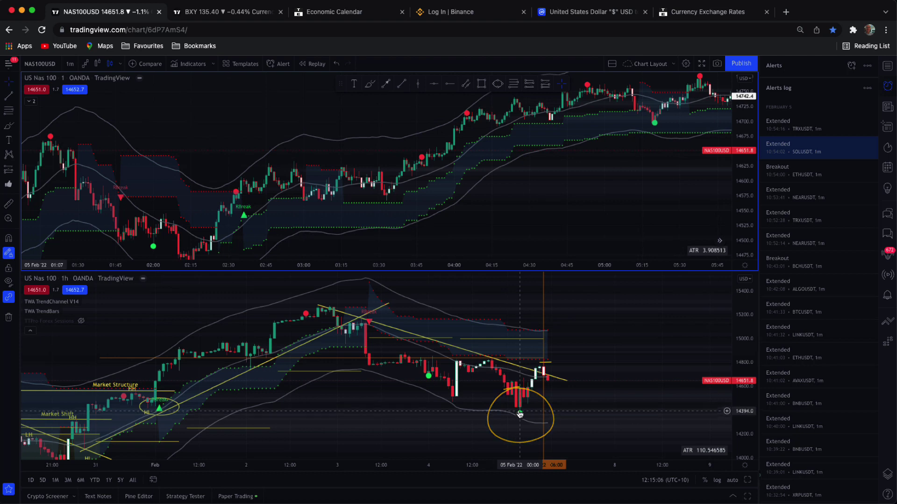
click(418, 84)
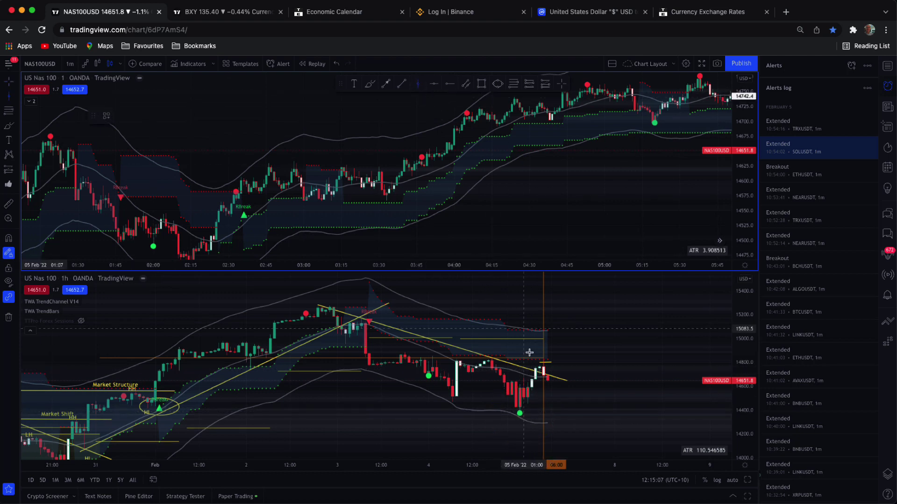
click(519, 413)
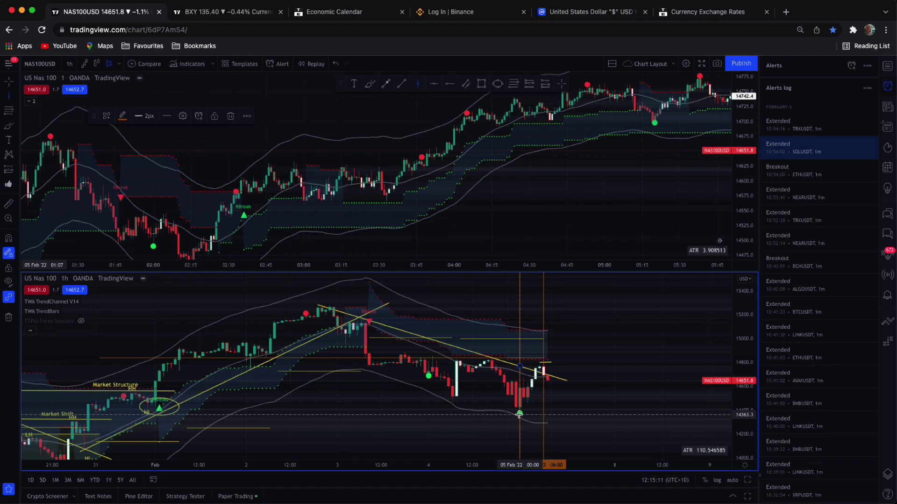
Step: Sketch a rising arrow on the 1-minute chart from the buy signal near 00:29 to about 14700 at 03:07 on 5 February
scroll(110, 225, down, 3)
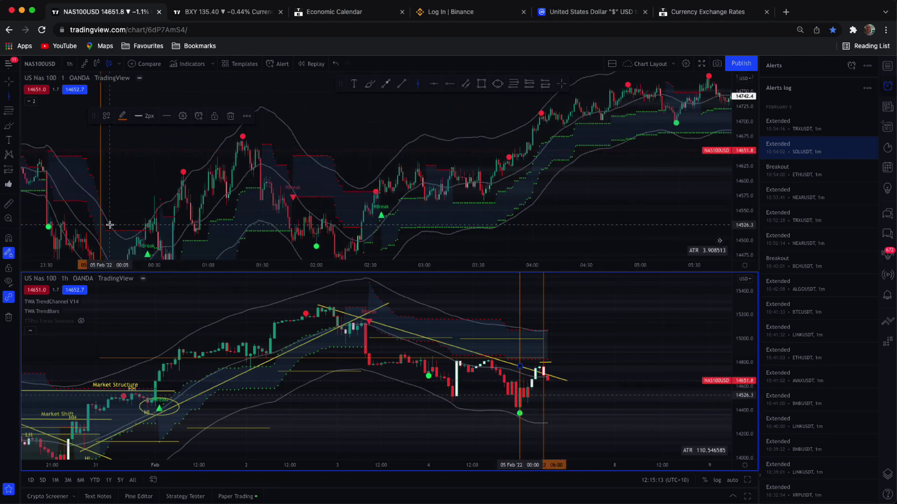
click(12, 86)
mouse_move(130, 179)
mouse_down()
mouse_move(158, 152)
mouse_move(309, 118)
mouse_move(419, 111)
mouse_up()
drag(742, 129, 743, 181)
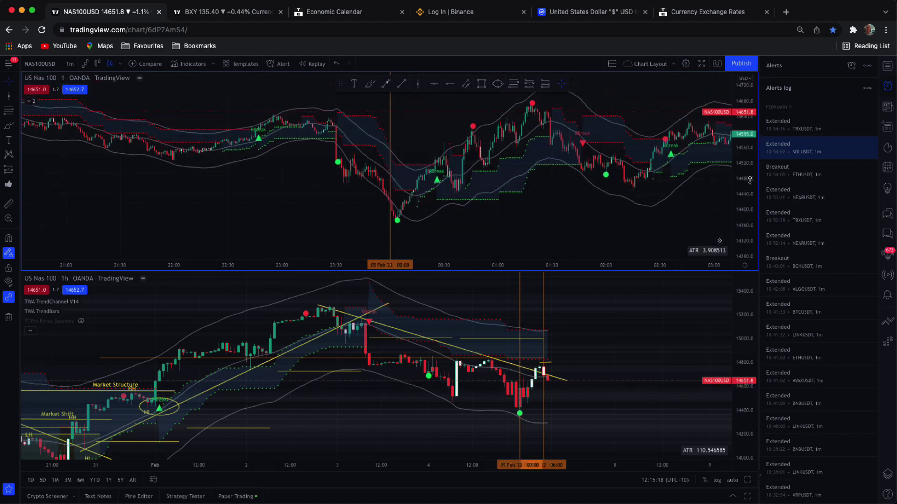
scroll(330, 208, up, 2)
drag(235, 203, 184, 218)
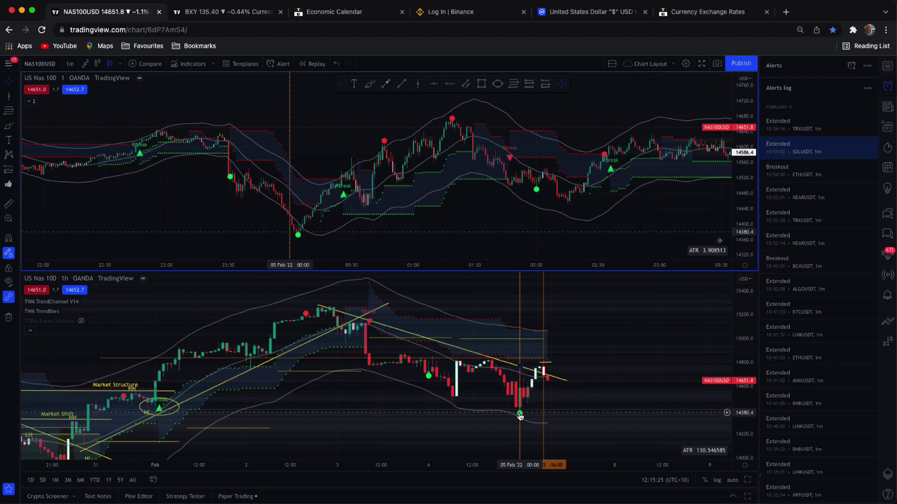
click(386, 84)
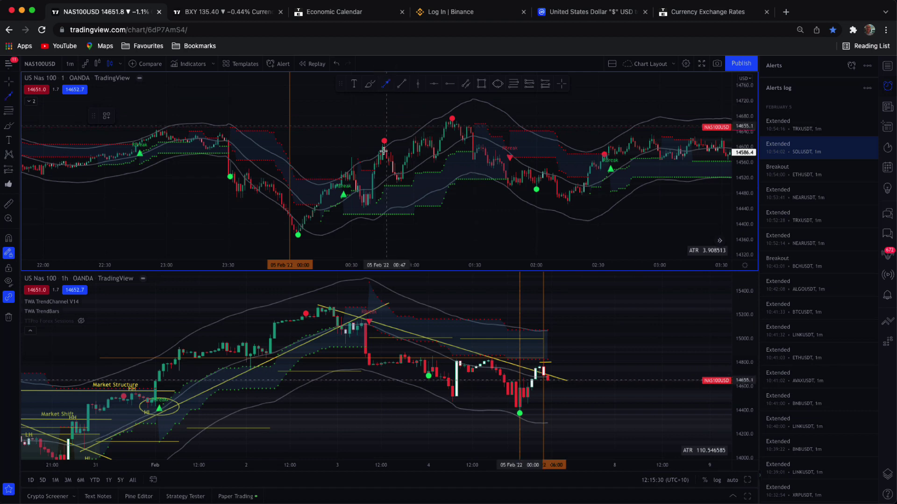
click(350, 185)
click(672, 109)
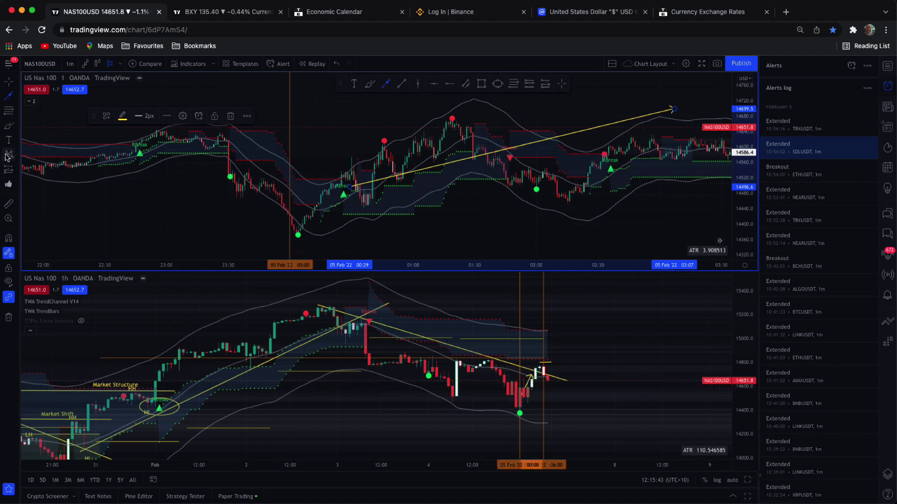
Step: Go back to the afternoon of 4 February on the 1-minute chart and place a vertical line on the 17:19 short signal
double_click(10, 83)
click(32, 85)
drag(176, 194, 206, 194)
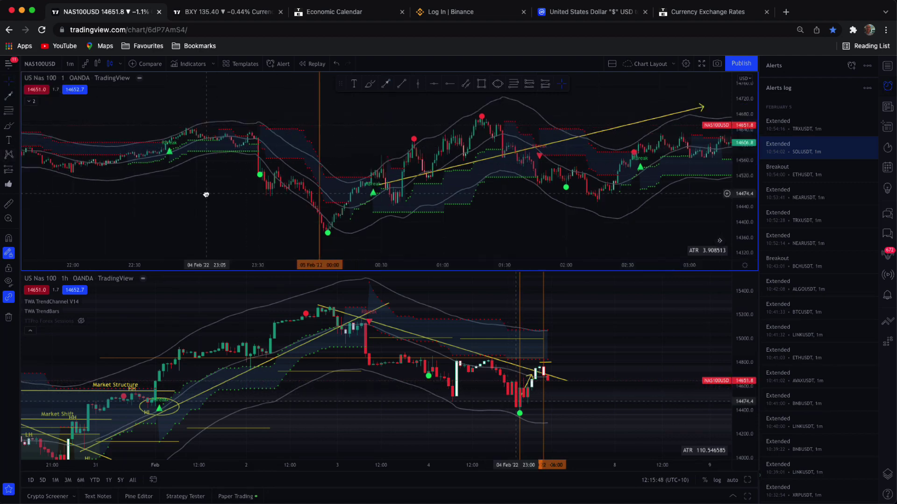
drag(78, 194, 161, 214)
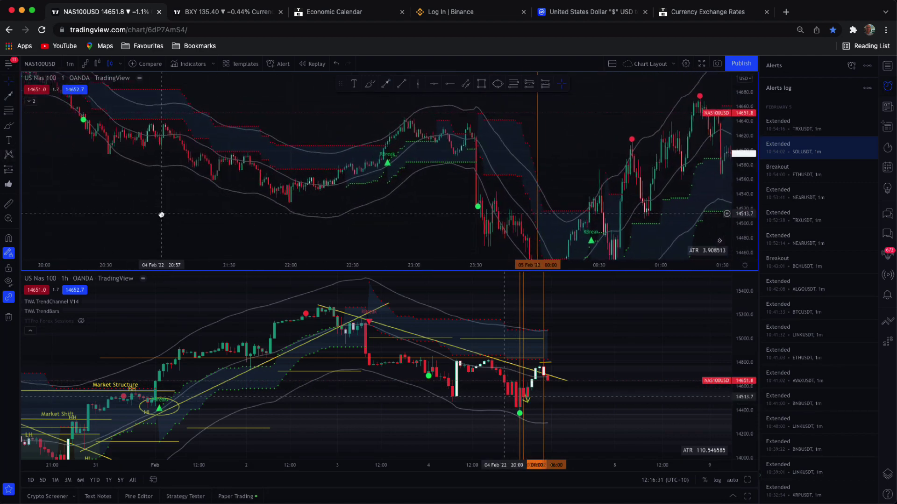
drag(114, 192, 183, 214)
drag(117, 171, 210, 214)
drag(145, 191, 315, 208)
drag(266, 191, 370, 204)
scroll(273, 186, up, 3)
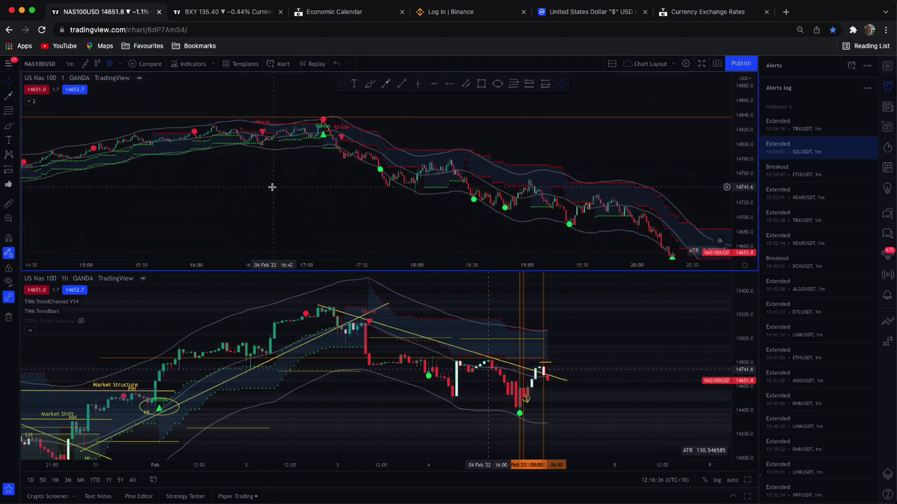
drag(745, 201, 757, 82)
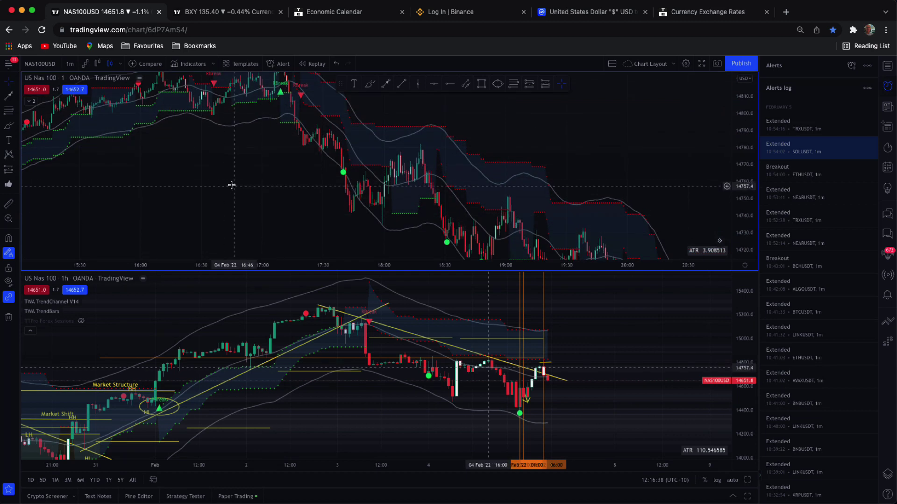
click(418, 83)
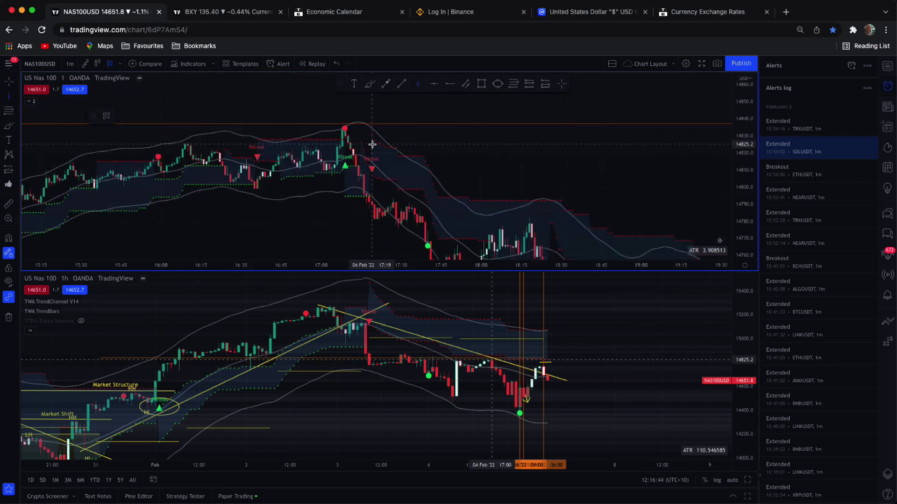
click(372, 147)
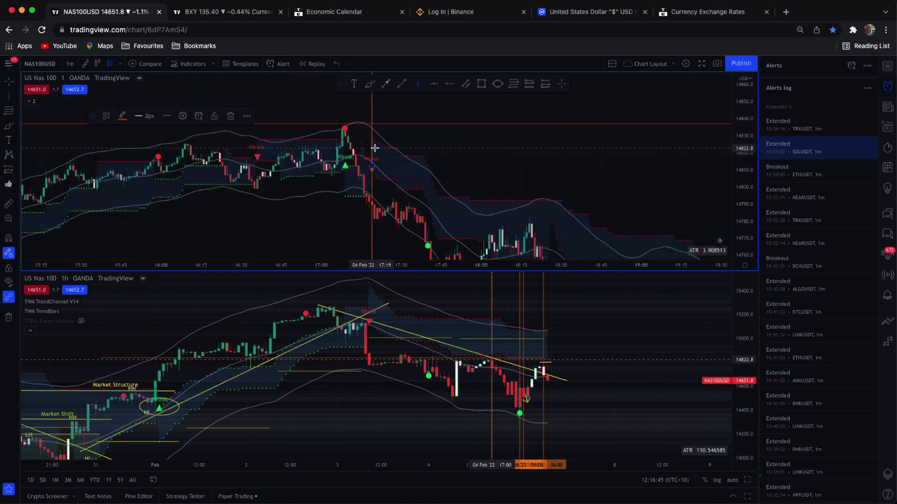
Step: Draw a short trend line on the 1-hour chart along the 4 February high, from about 14837 to 14834 at 19:00
click(402, 84)
click(484, 357)
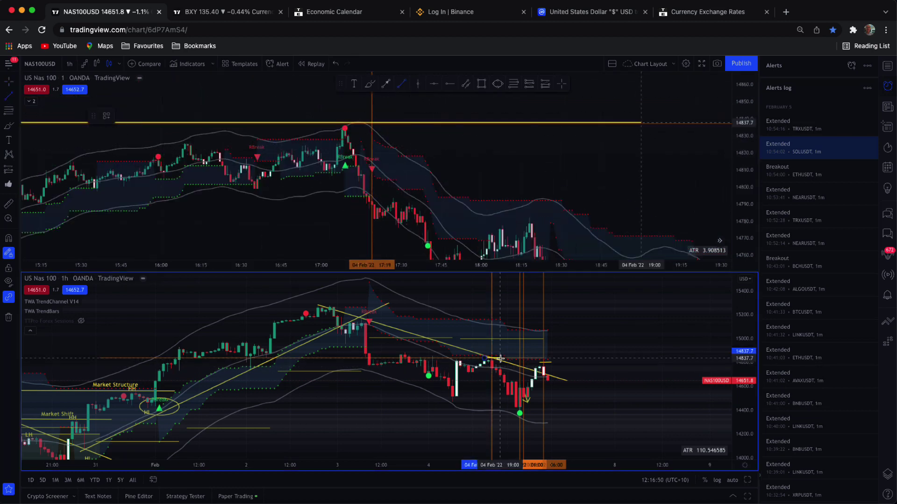
click(500, 358)
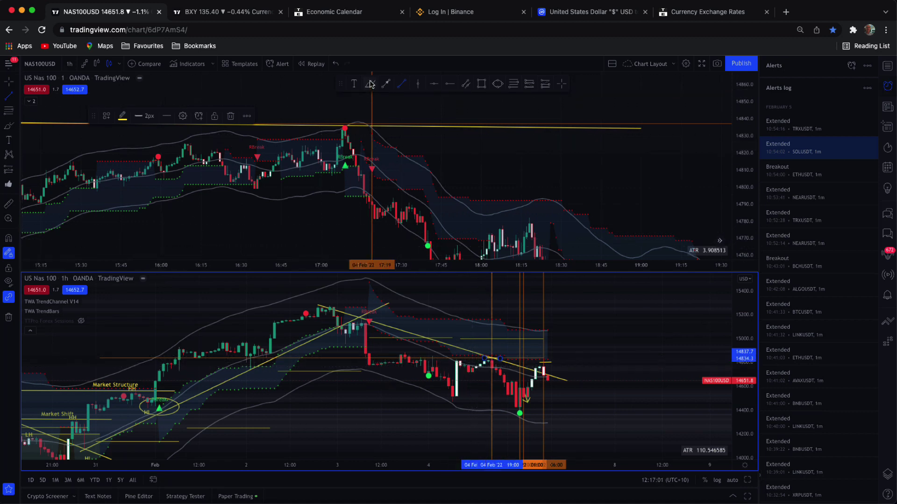
Step: Brush a support line at about 14800 on the 1-minute chart, circle the 17:19 short signal, and trace the drop and pullback below it
click(370, 83)
scroll(263, 169, up, 1)
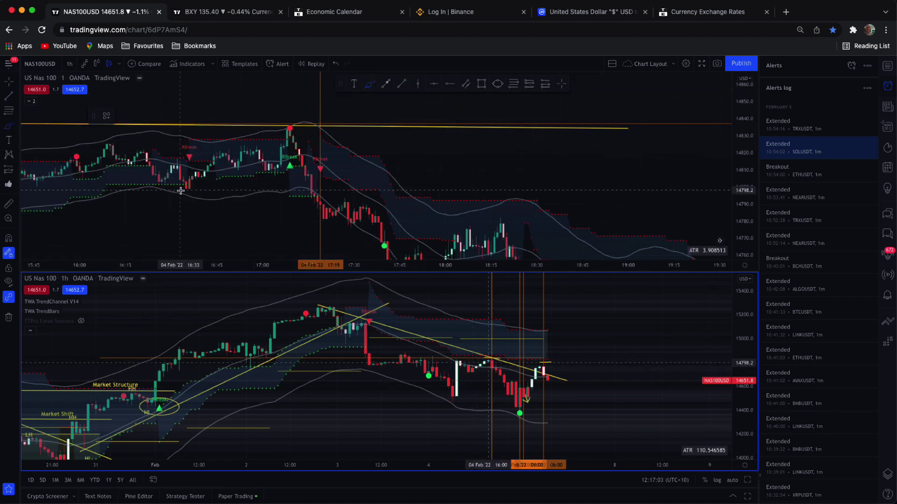
drag(181, 190, 400, 185)
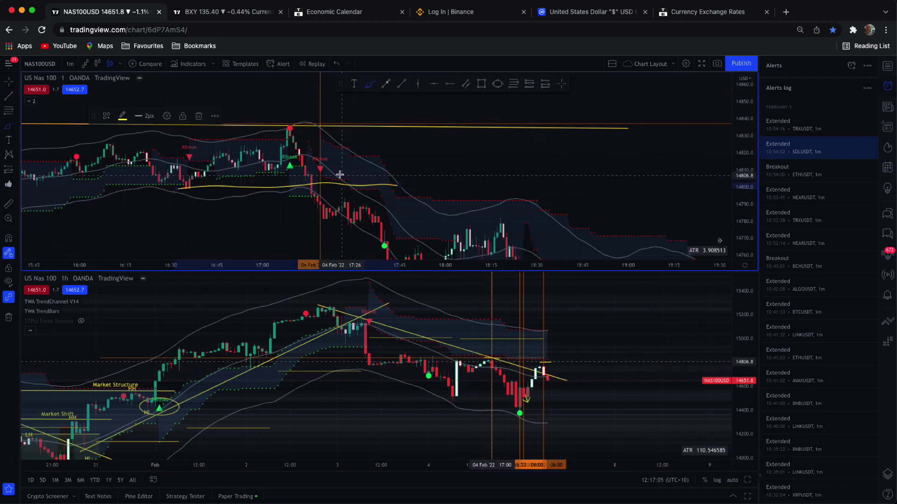
drag(305, 156, 304, 162)
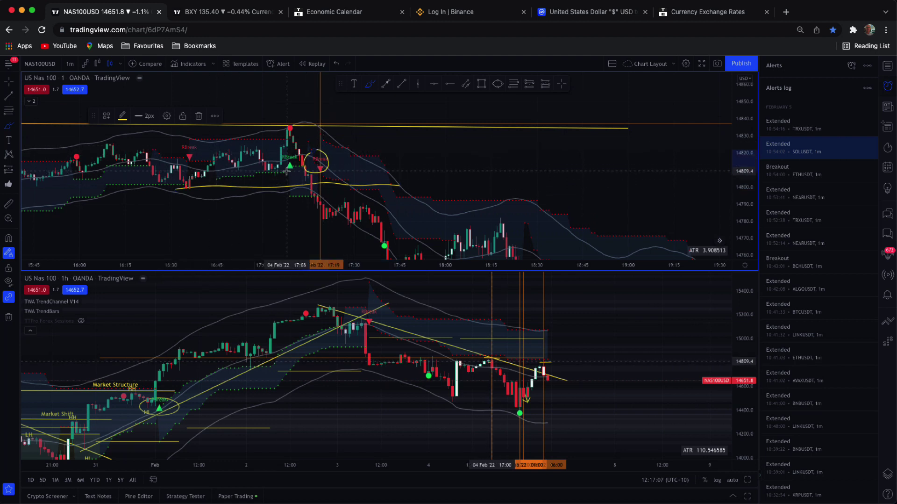
mouse_move(316, 177)
mouse_down()
mouse_move(323, 211)
mouse_move(361, 195)
mouse_up()
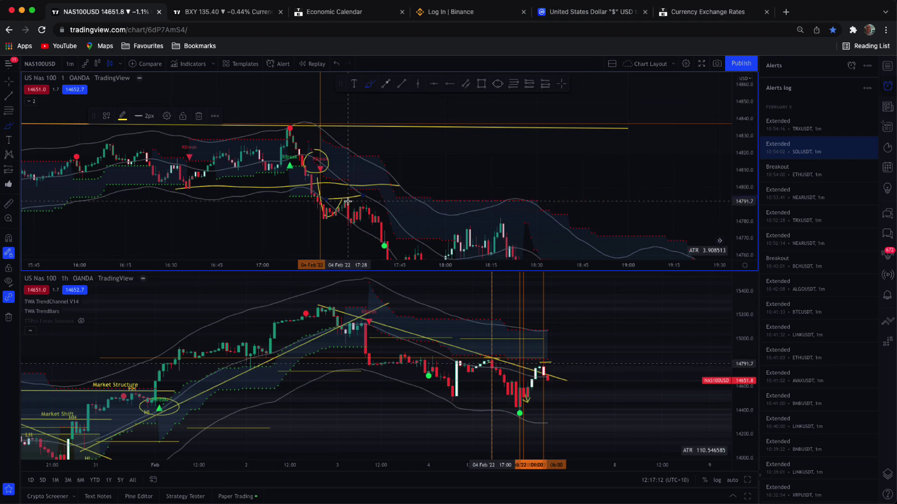
Step: Sketch an arrow on the 1-hour chart from the 17:00 line on 4 February, and clear the recent trend line and brush sketches
scroll(372, 222, right, 5)
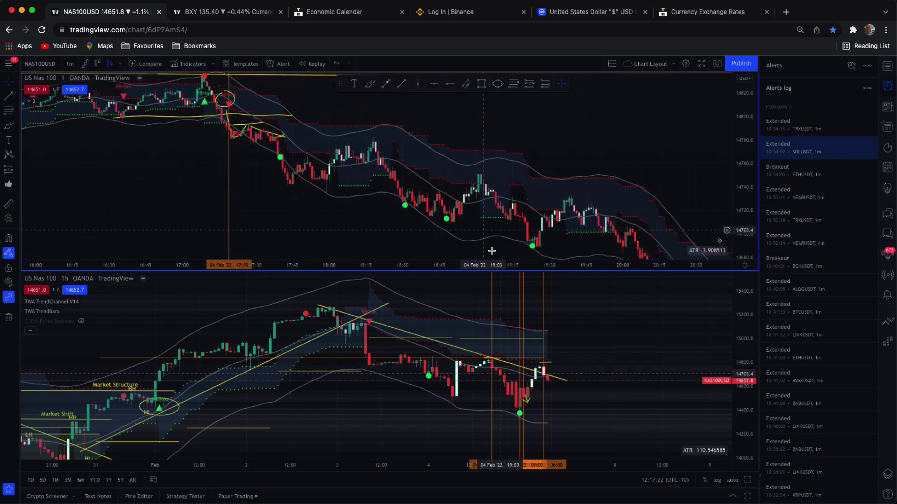
click(386, 84)
click(492, 361)
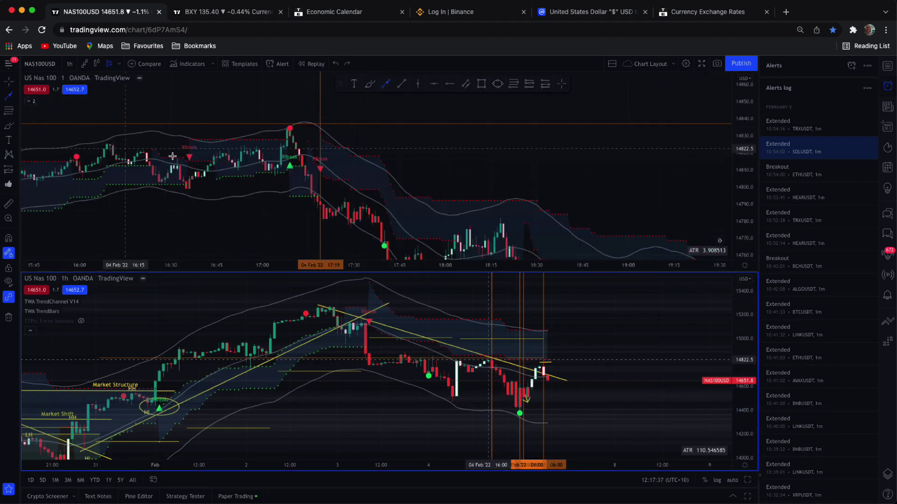
Step: Circle the buy signal just before 17:10 on the 1-minute chart, and place a vertical line on the 16:36 short signal
scroll(210, 165, up, 2)
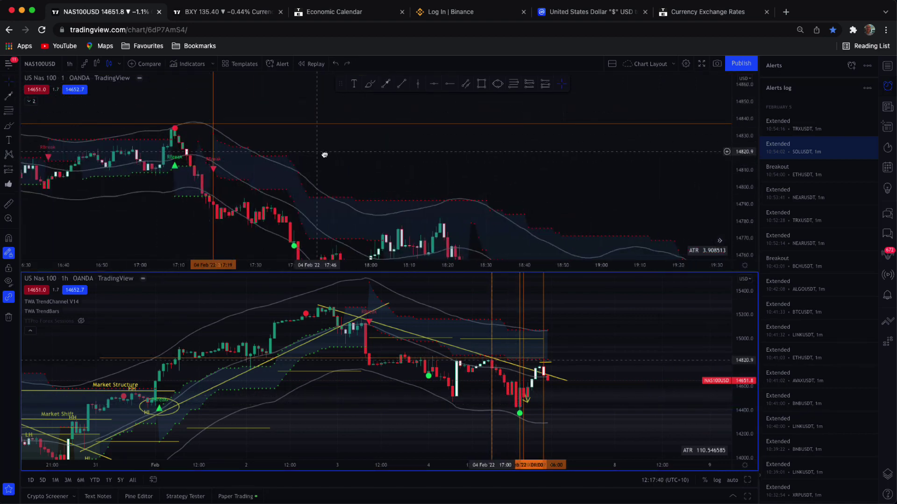
drag(323, 154, 522, 155)
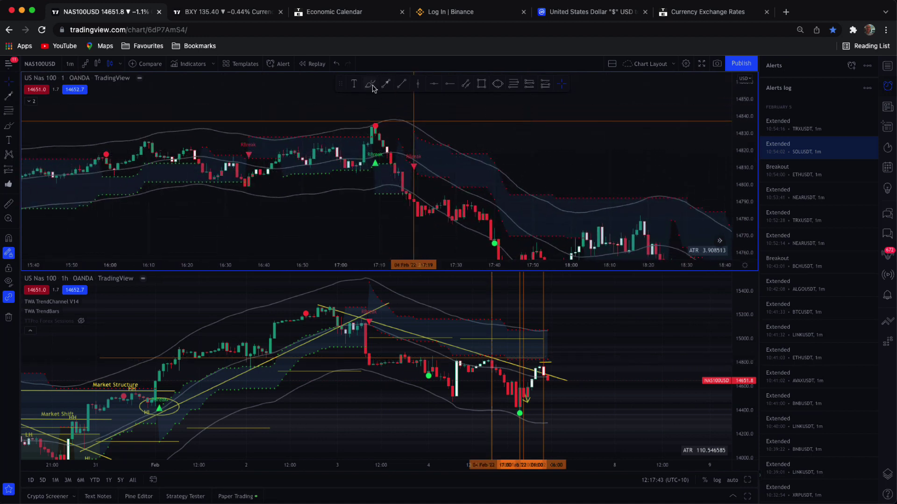
drag(379, 150, 372, 151)
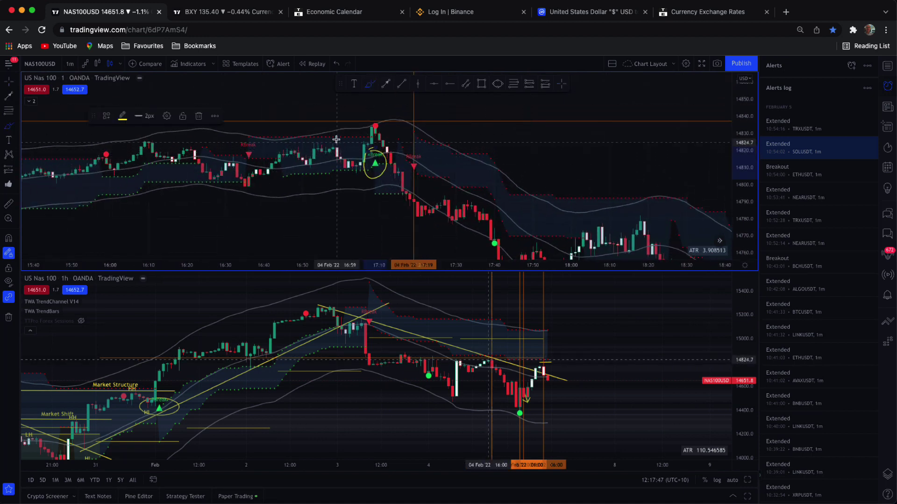
click(418, 84)
click(248, 135)
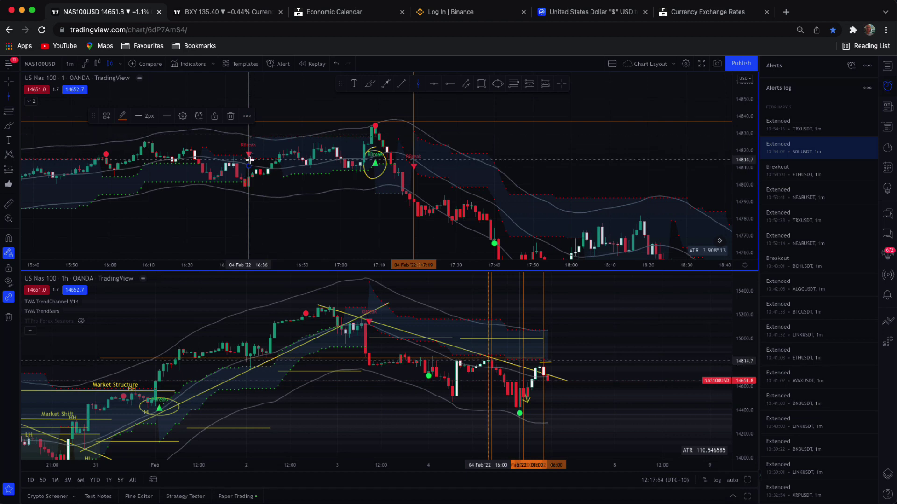
Step: Trace the falling trend channel midline by hand on the 1-hour chart from the 3 February short signal to beyond the latest candle
click(369, 84)
scroll(380, 396, up, 5)
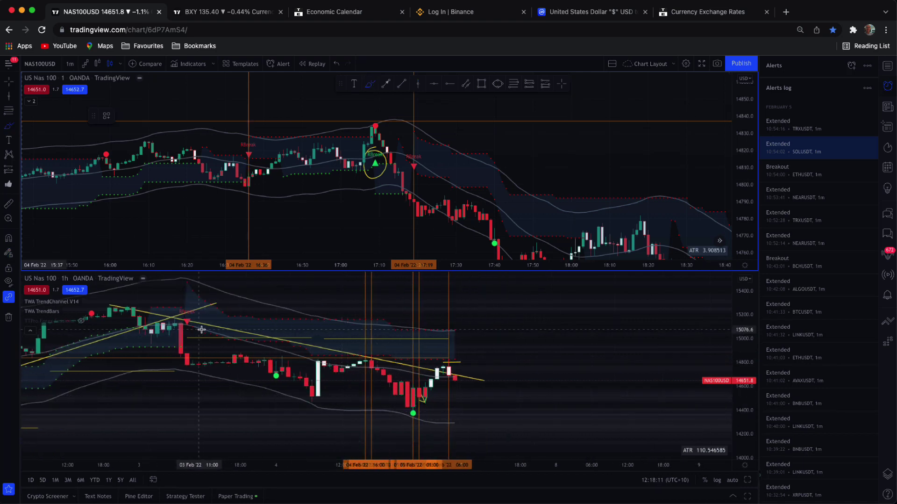
drag(201, 329, 233, 336)
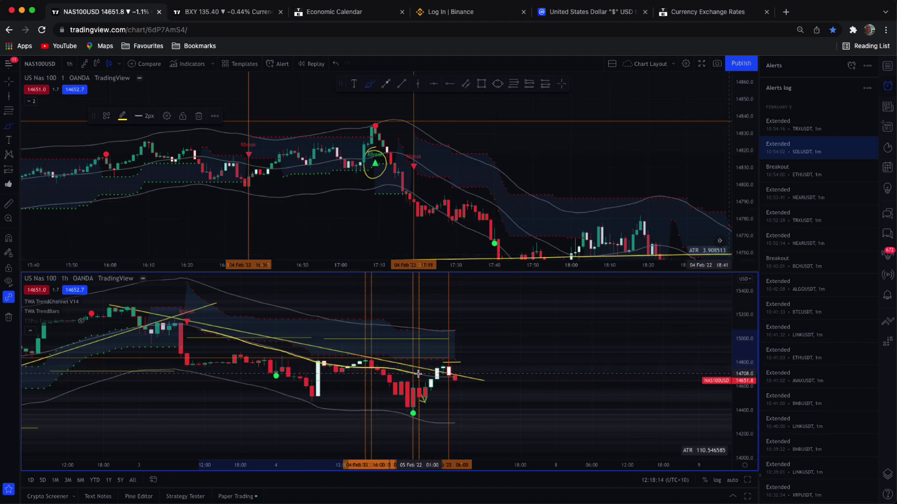
drag(476, 379, 536, 384)
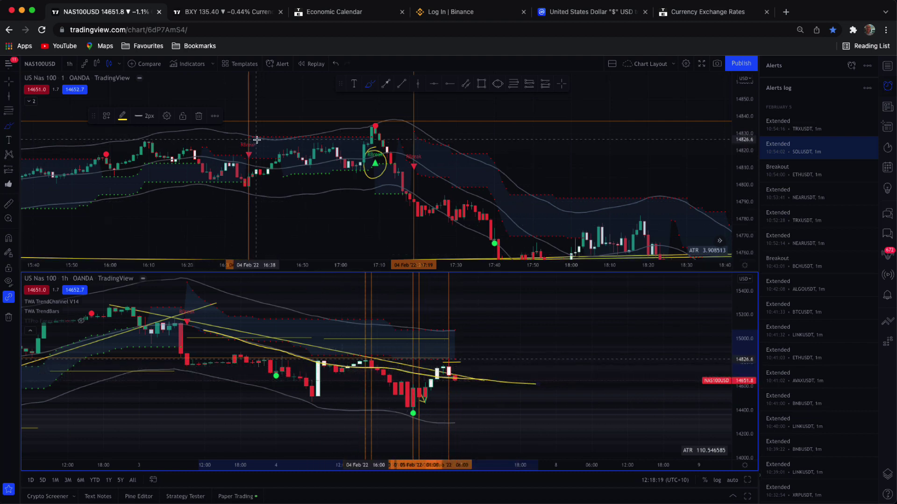
Step: Circle the 16:36 and 17:19 short signals on the 1-minute chart, and brush a short level over the 4 February high on the 1-hour chart
drag(256, 139, 255, 140)
drag(414, 148, 417, 149)
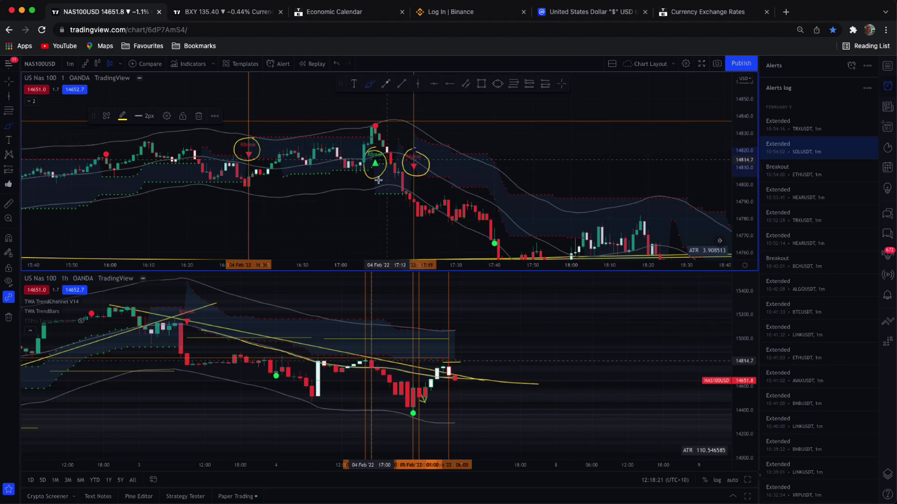
click(388, 358)
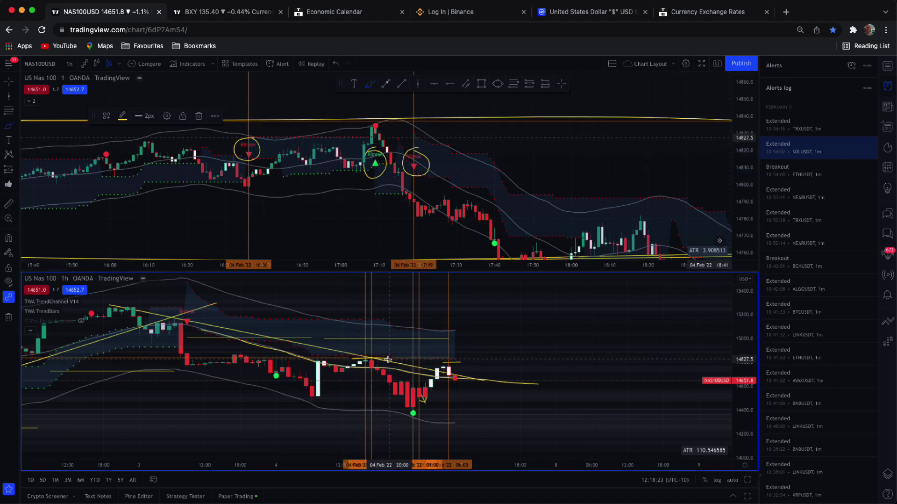
Step: Re-circle the 17:19 short signal, sketch 1-minute support at about 14798 with arrows following the drop, and brush the 1-hour resistance level
scroll(389, 358, left, 3)
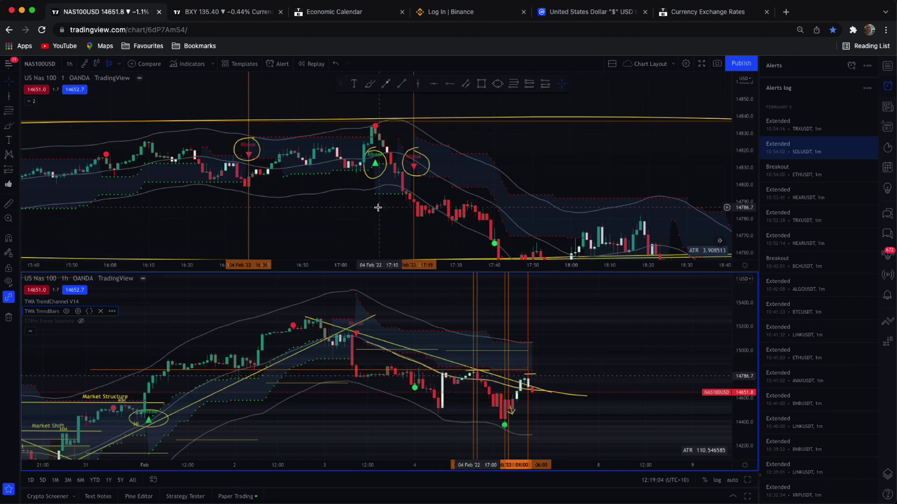
scroll(610, 165, up, 3)
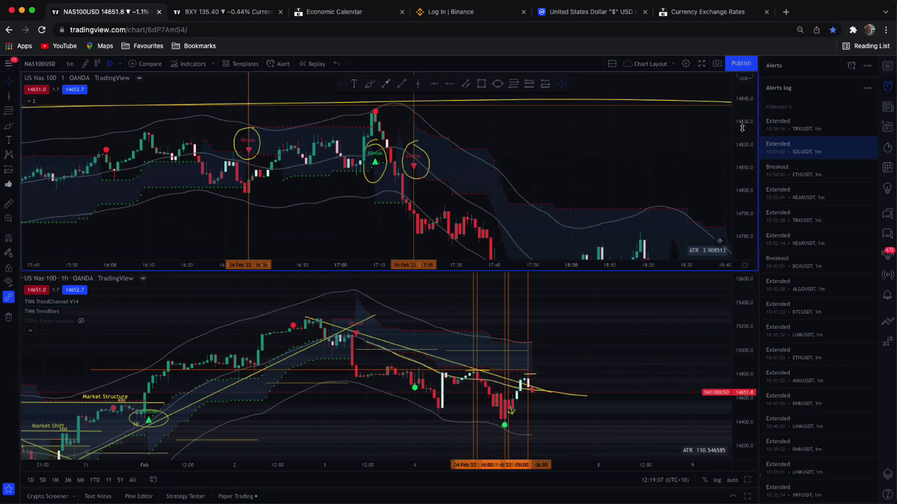
scroll(610, 165, left, 2)
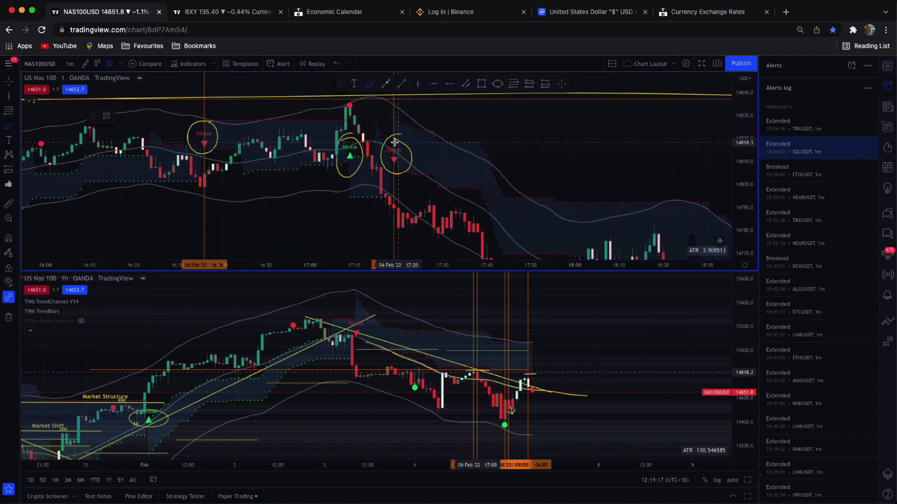
mouse_move(394, 142)
mouse_down()
mouse_move(402, 170)
mouse_move(384, 146)
mouse_up()
drag(188, 189, 476, 188)
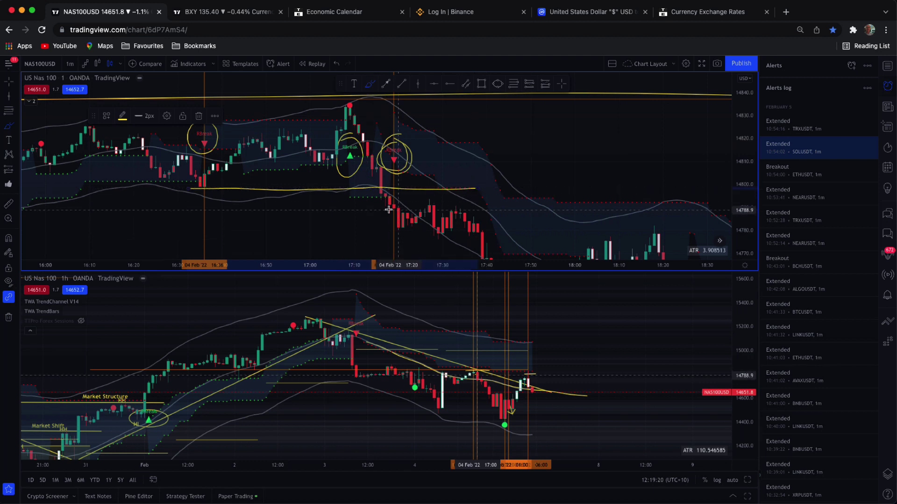
mouse_move(376, 196)
mouse_down()
mouse_move(397, 229)
mouse_move(487, 223)
mouse_up()
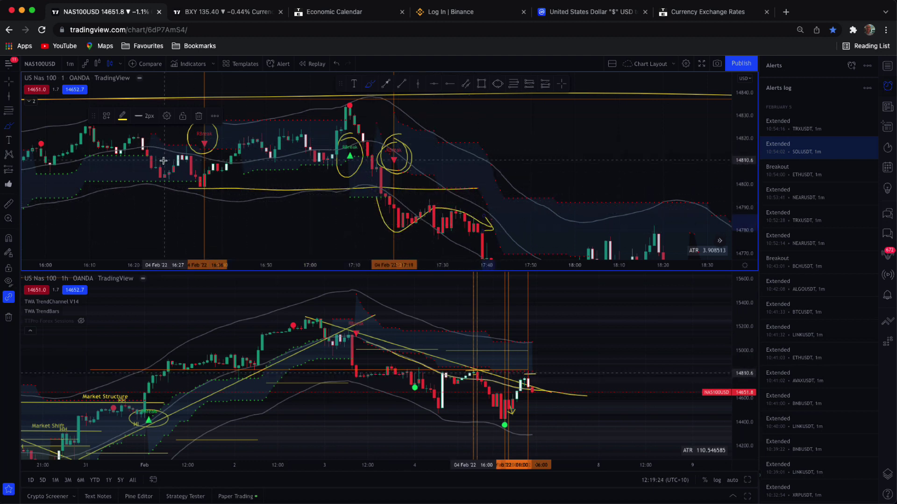
mouse_move(163, 160)
mouse_down()
mouse_move(289, 137)
mouse_move(474, 193)
mouse_up()
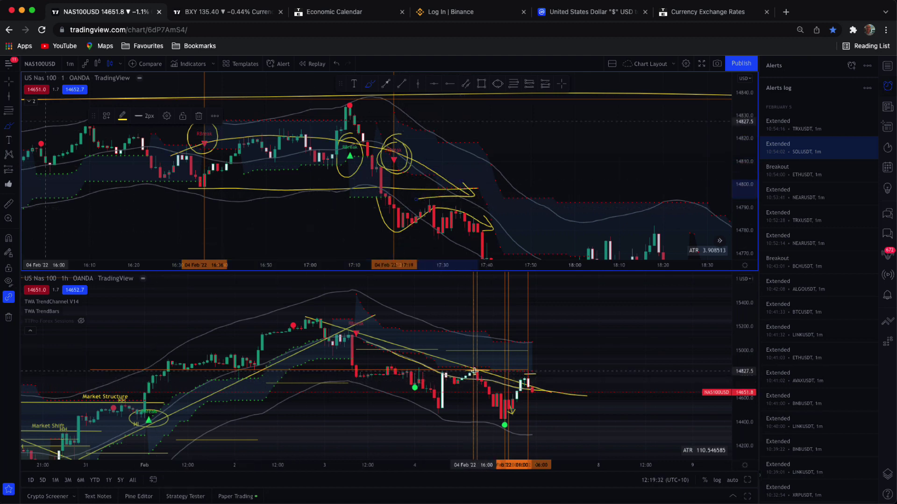
click(430, 372)
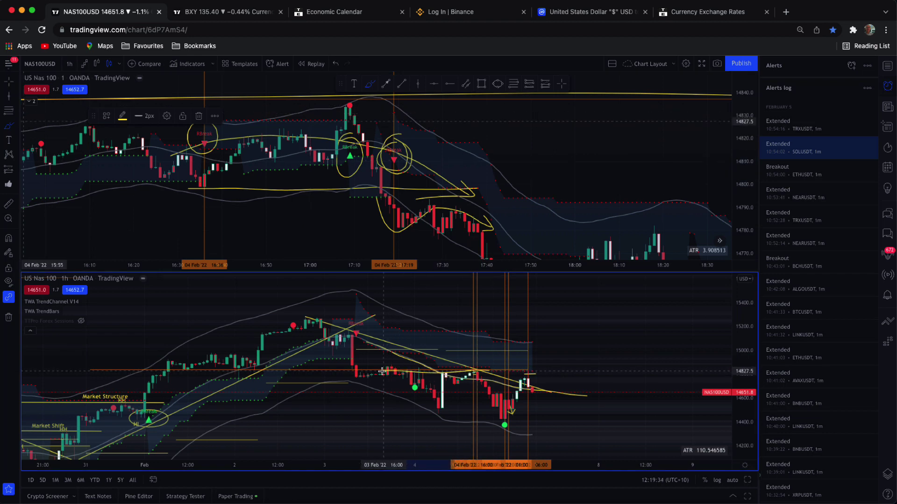
Step: Undo the latest brush strokes on both charts, keeping the single circles around the three 1-minute signals
click(336, 64)
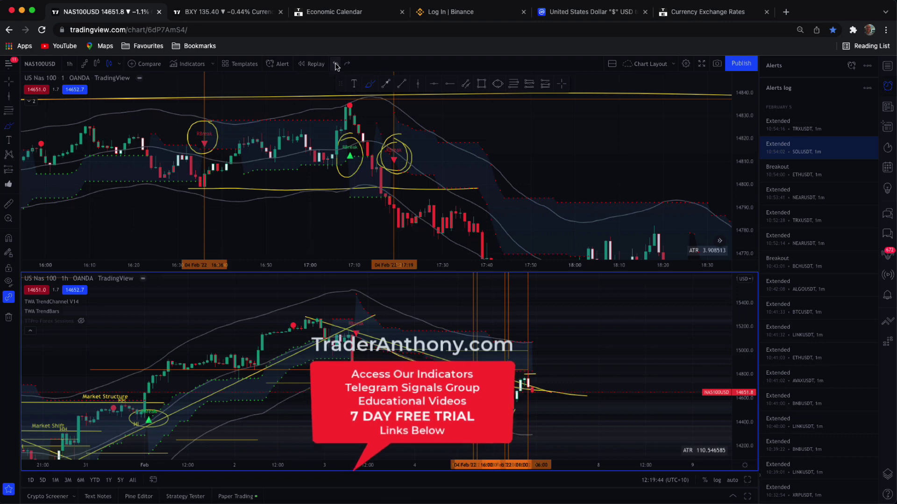
click(336, 64)
click(336, 64)
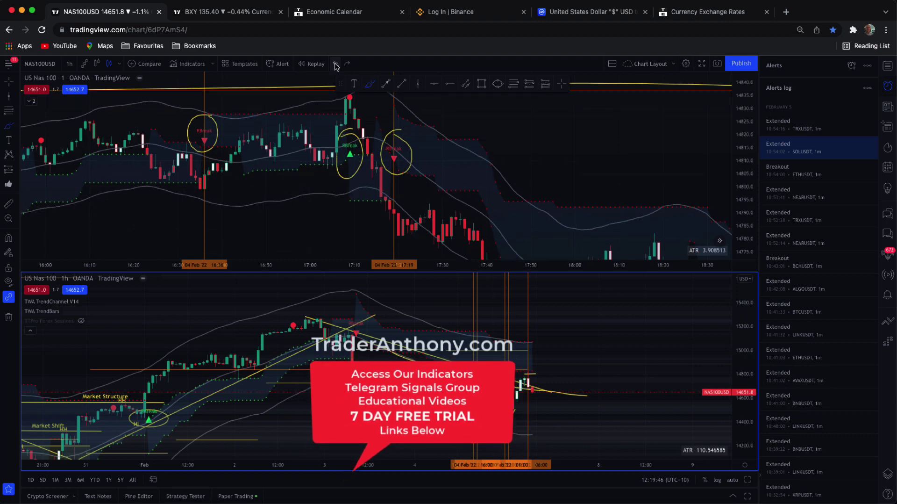
click(336, 64)
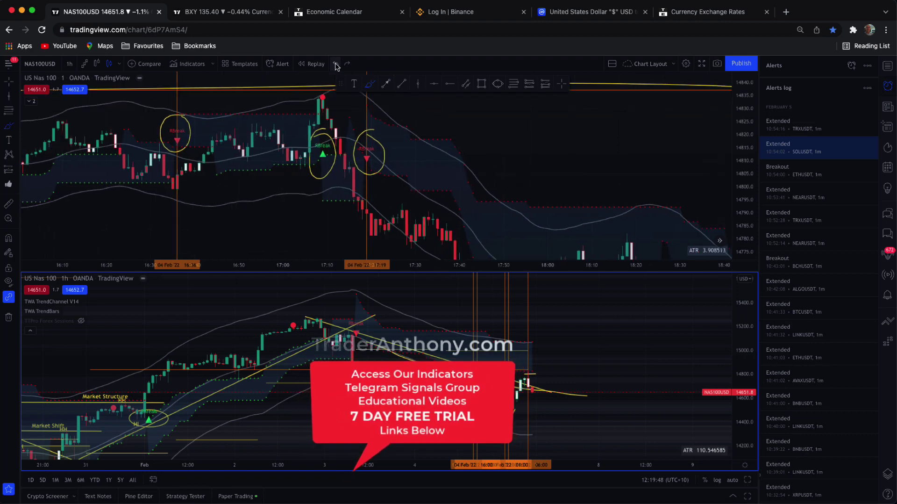
click(336, 64)
click(336, 64)
click(335, 64)
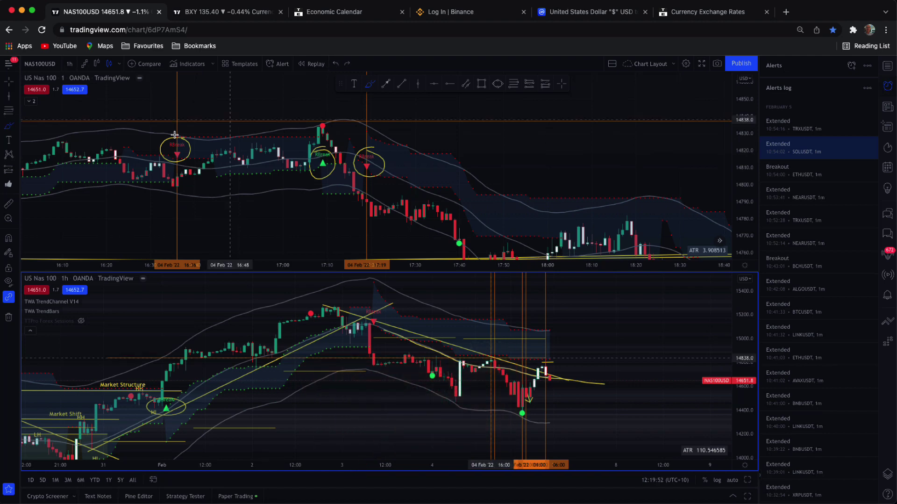
Step: Place vertical lines on the 3 February 22:05 and 23:45 short signals on the 1-minute chart
drag(99, 168, 298, 192)
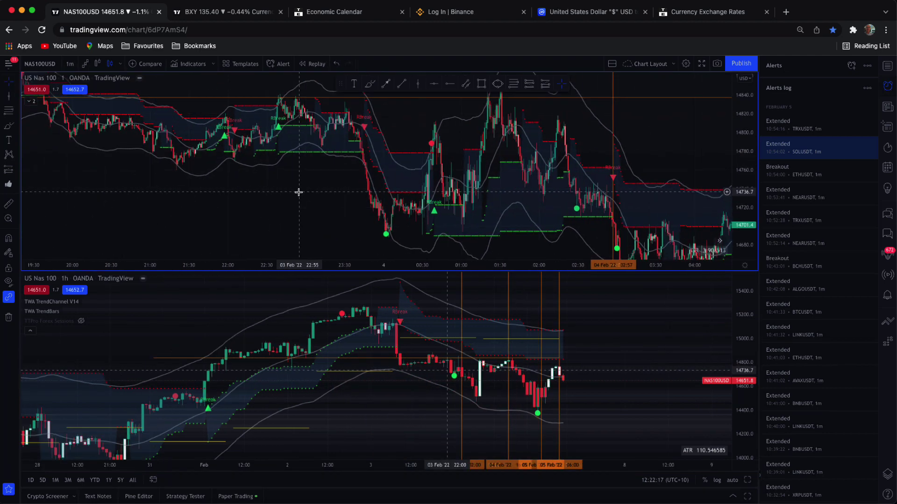
scroll(299, 192, up, 2)
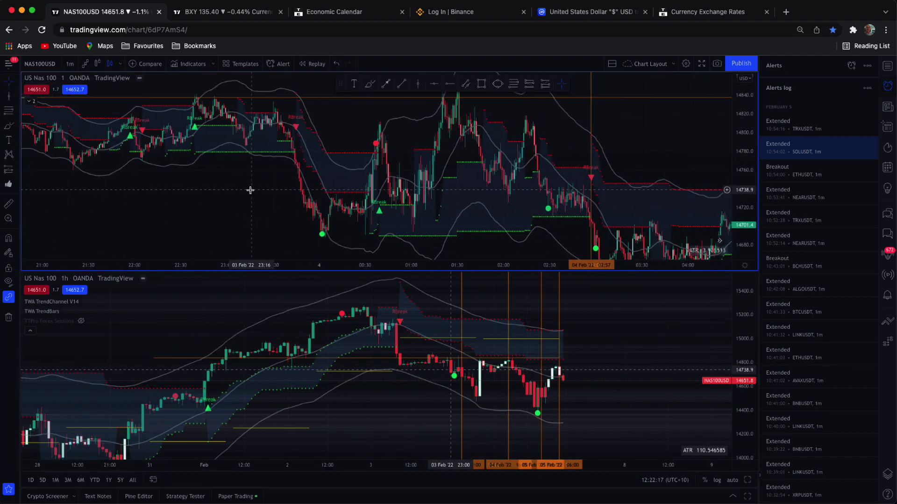
drag(204, 190, 326, 187)
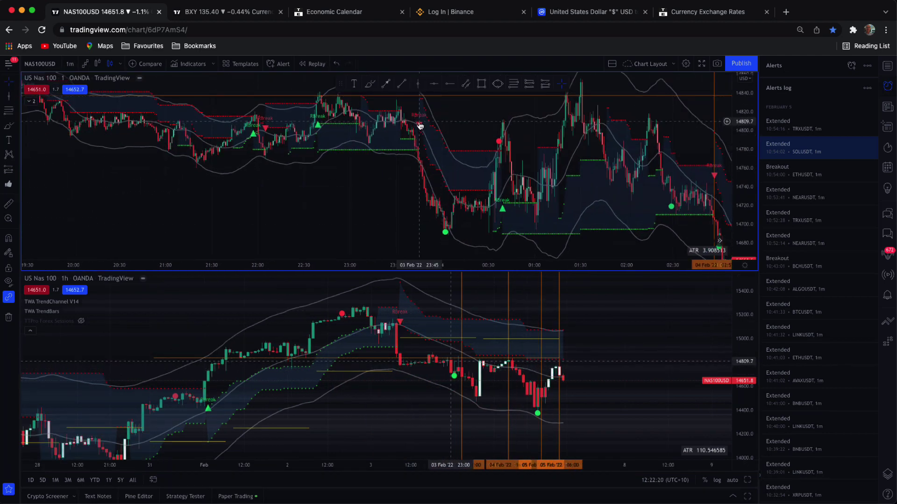
click(419, 143)
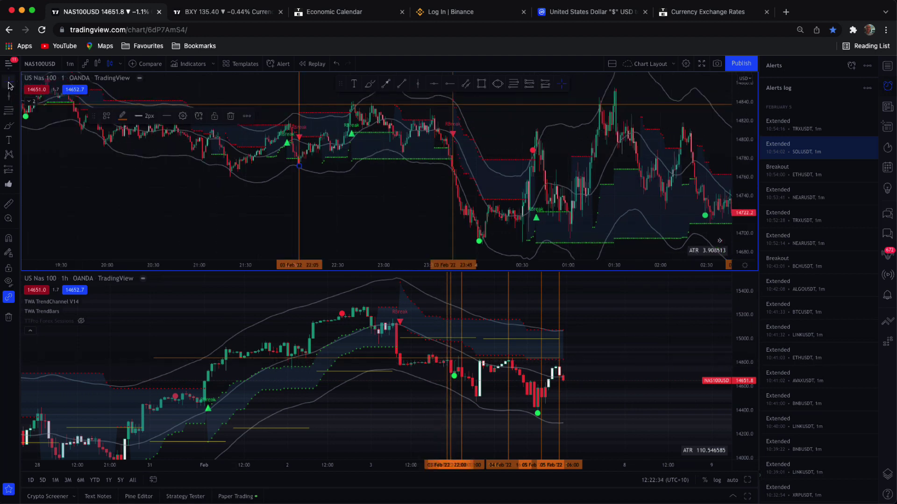
click(17, 83)
click(25, 85)
click(16, 85)
click(30, 85)
click(192, 192)
Step: Place a vertical line on the 3 February 18:22 short signal on the 1-minute chart
scroll(160, 198, up, 3)
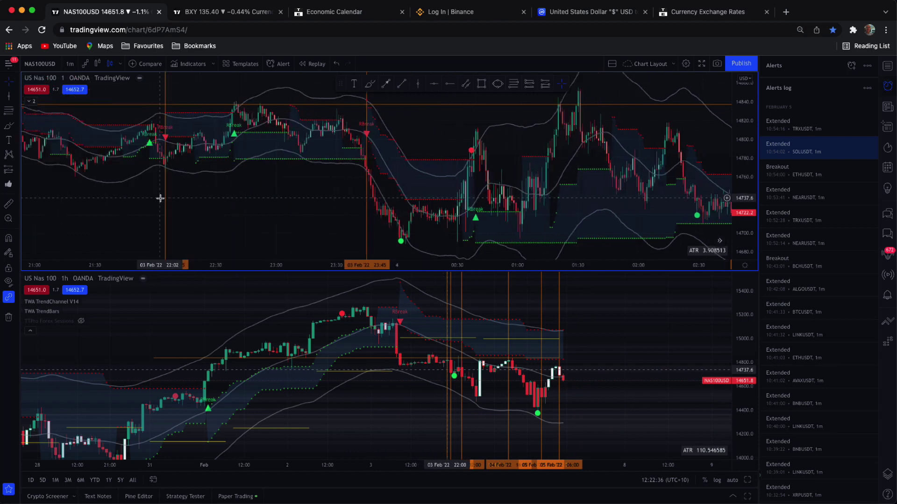
scroll(298, 198, left, 5)
scroll(304, 208, left, 5)
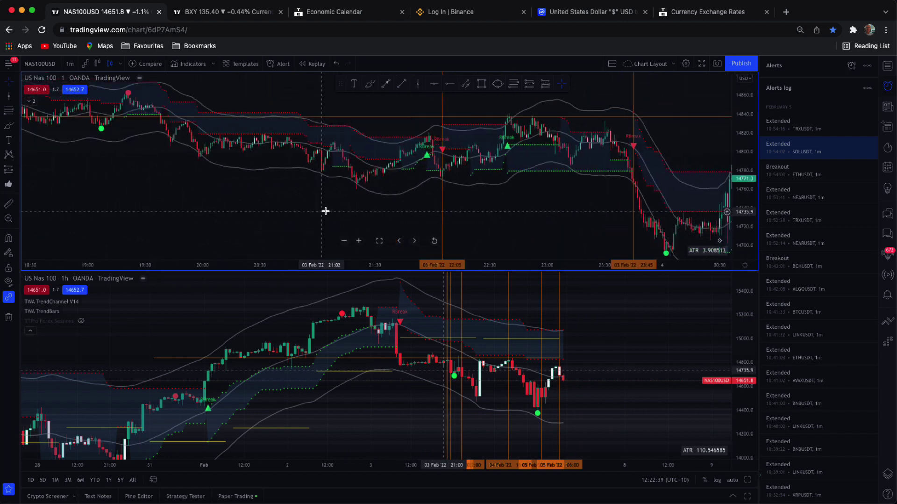
drag(745, 197, 745, 128)
scroll(230, 196, up, 2)
drag(189, 196, 175, 204)
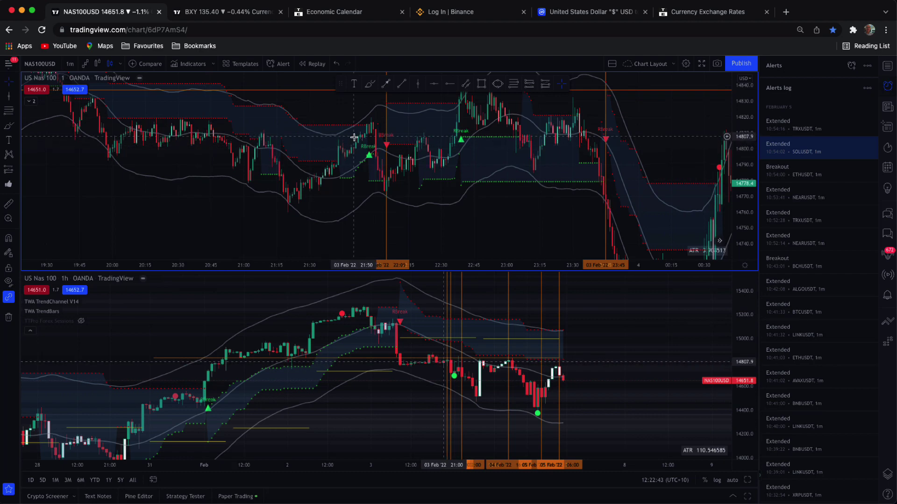
drag(747, 120, 747, 148)
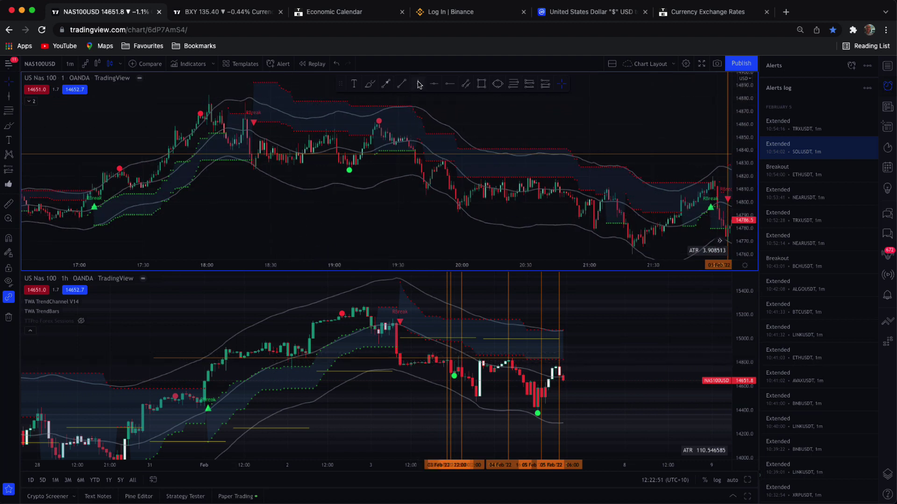
click(418, 84)
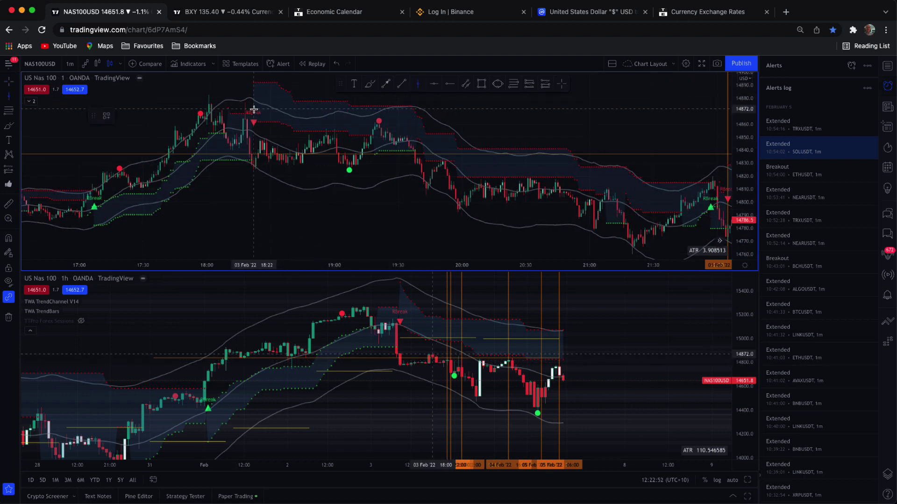
click(254, 111)
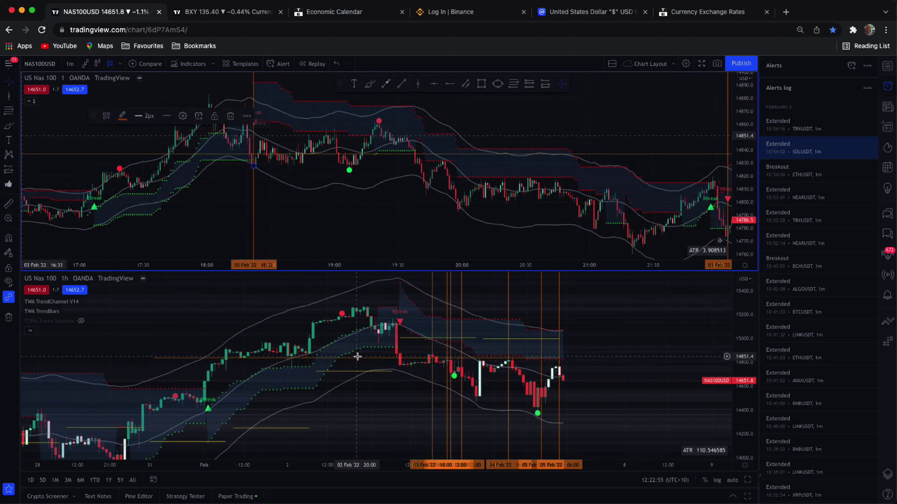
Step: Brush a support line at about 14840 on the 1-minute chart, running from before 18:00 past the 18:22 short signal
scroll(366, 363, right, 3)
scroll(367, 364, right, 3)
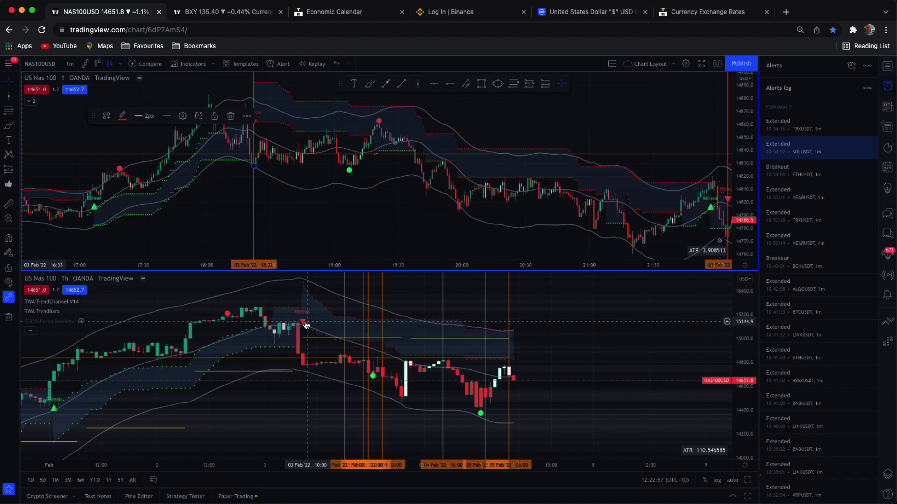
drag(741, 349, 743, 323)
scroll(640, 350, down, 3)
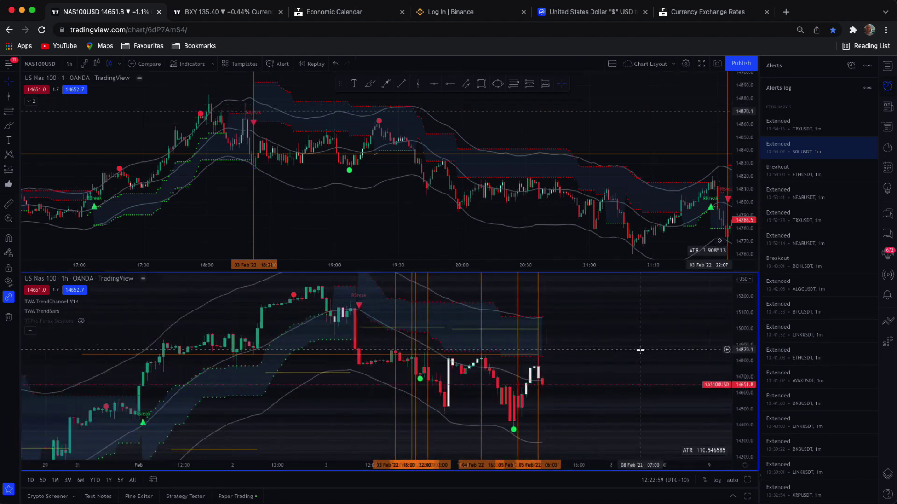
drag(636, 351, 585, 342)
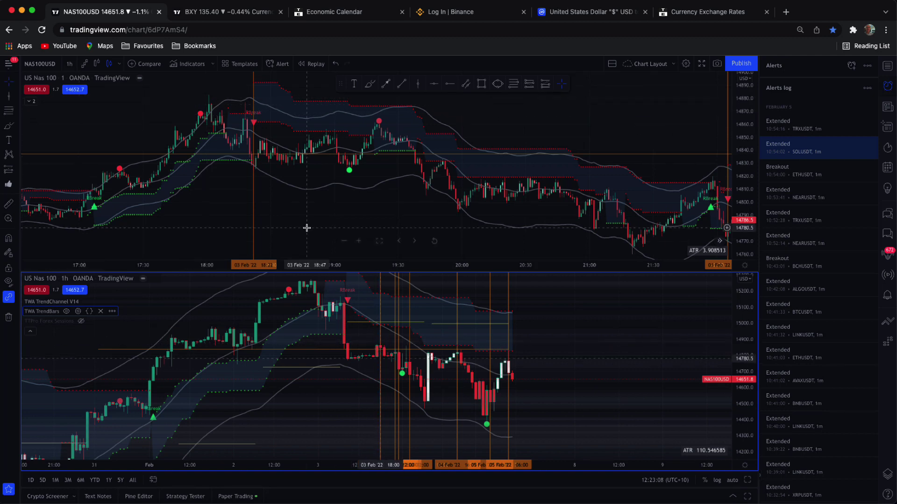
scroll(306, 229, up, 4)
drag(145, 199, 441, 198)
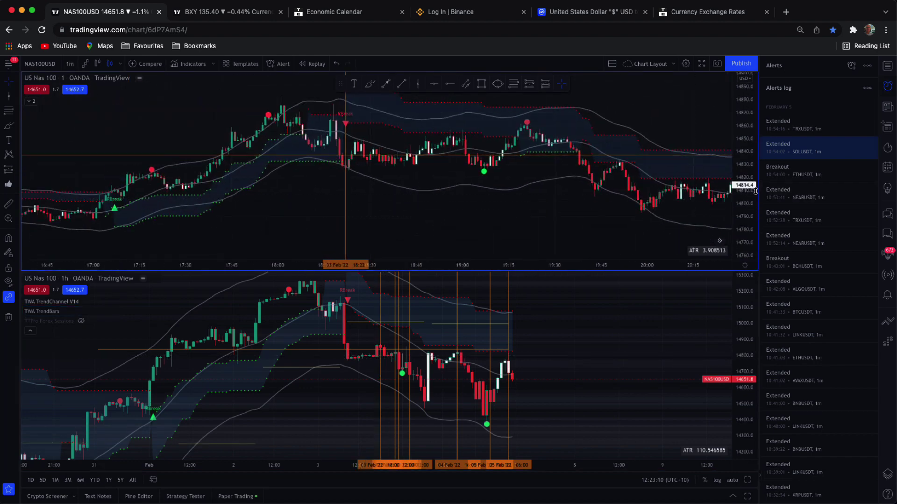
scroll(343, 175, up, 4)
drag(343, 174, 480, 208)
scroll(493, 232, up, 2)
drag(746, 114, 747, 180)
drag(602, 173, 590, 174)
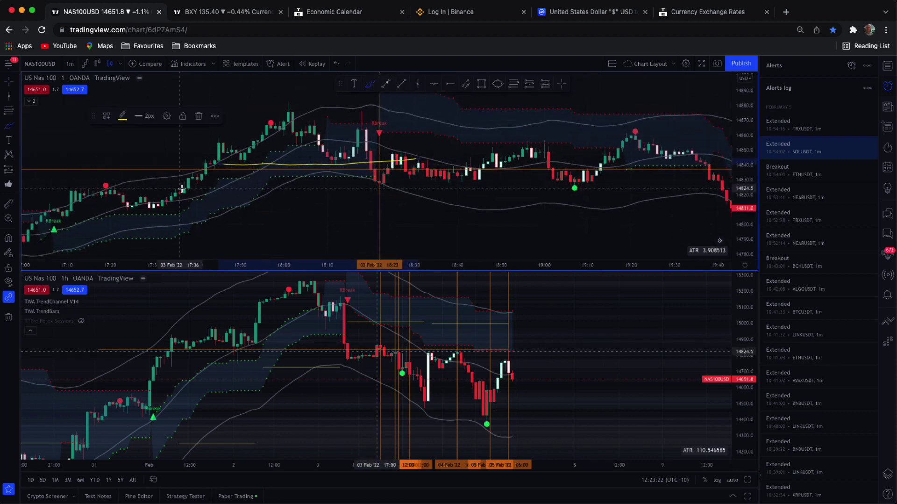
Step: Sketch a downward arrow from the 18:22 short signal on the 1-minute chart, and mark the swing low and the level at about 14874
scroll(299, 185, down, 1)
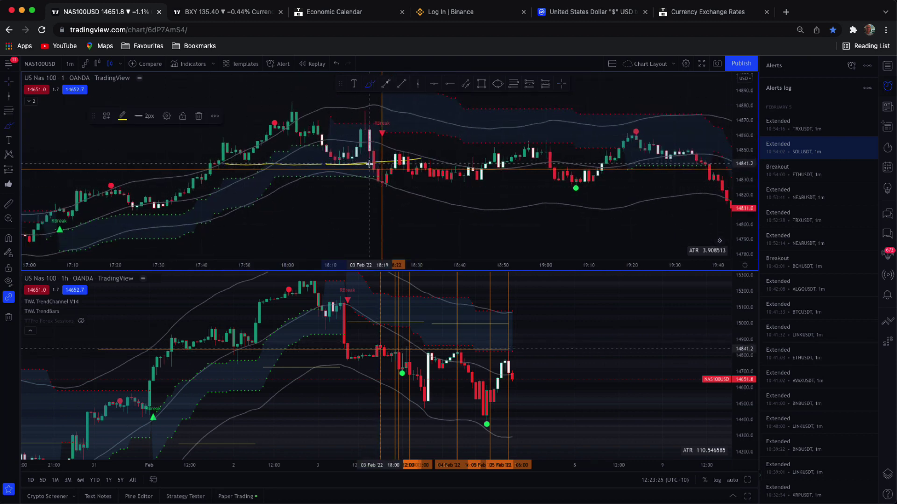
mouse_move(374, 181)
mouse_down()
mouse_move(384, 186)
mouse_move(401, 155)
mouse_move(510, 193)
mouse_move(481, 205)
mouse_up()
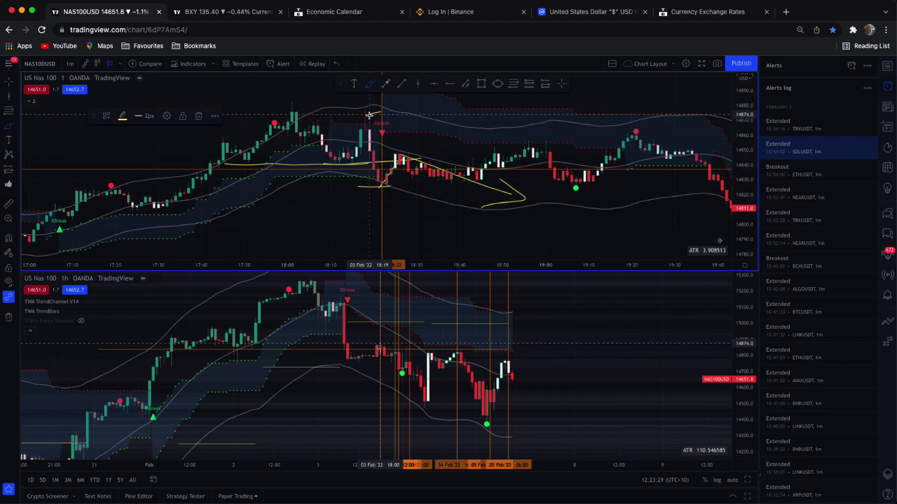
drag(376, 114, 363, 122)
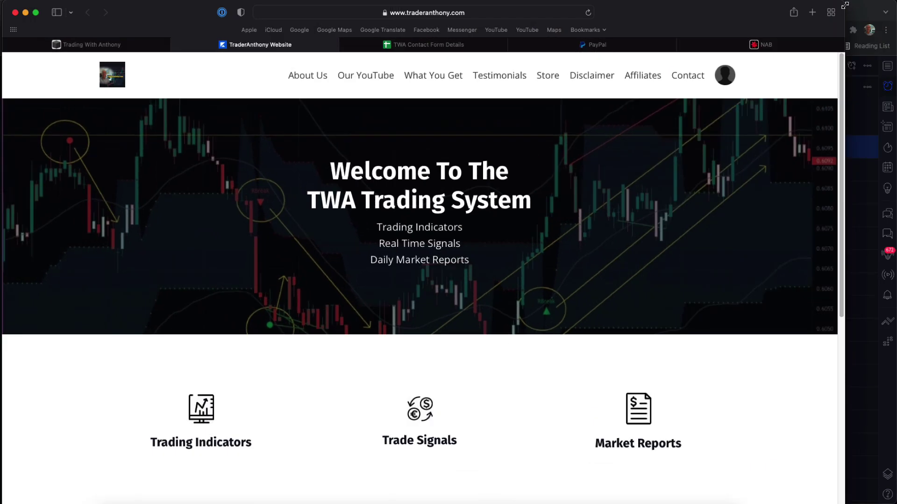
drag(844, 5, 896, 3)
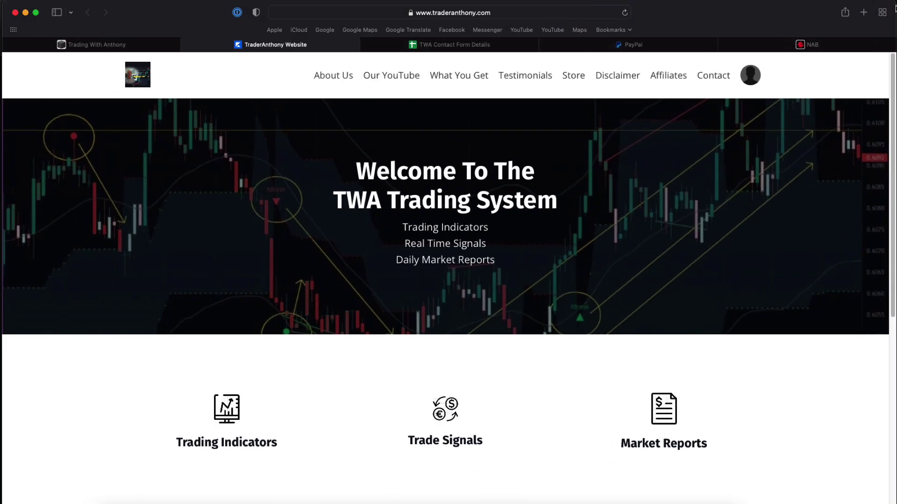
click(575, 75)
scroll(659, 292, down, 3)
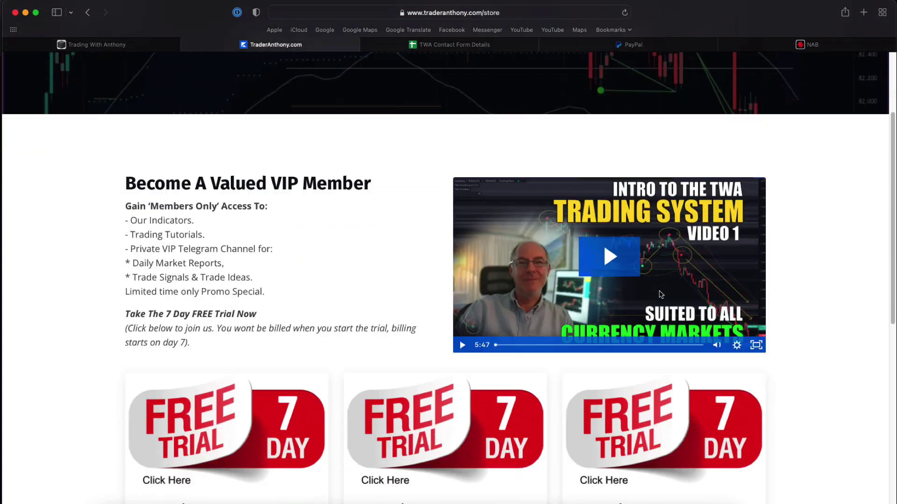
scroll(660, 294, down, 2)
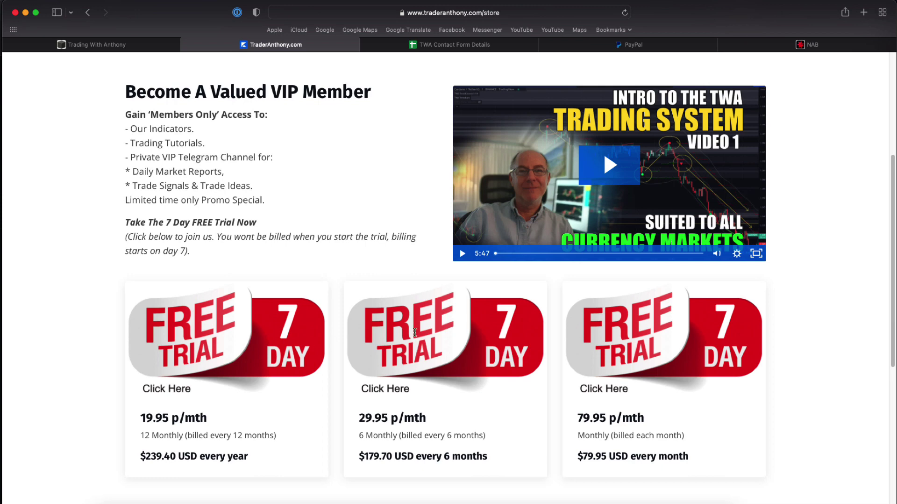
click(414, 332)
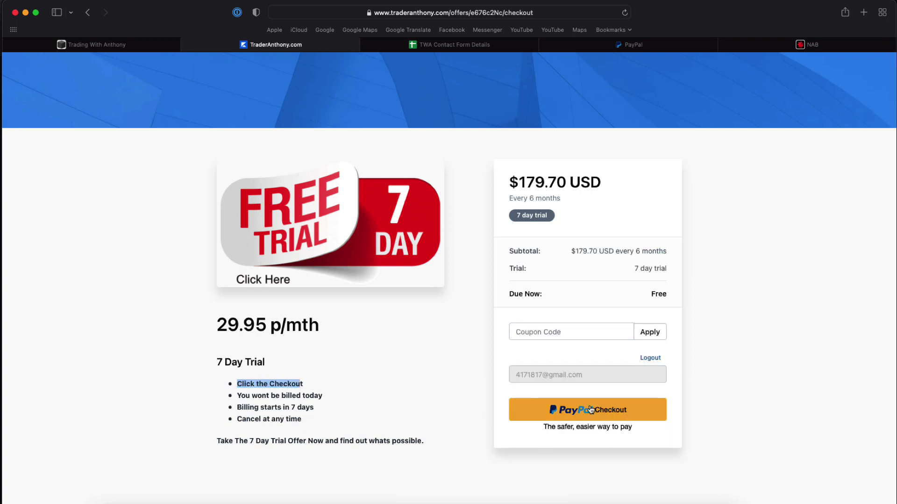
Step: Highlight the trial terms "Billing starts in 7 days" and "Cancel at any time", plus the closing "Take The 7 Day Trial Offer Now" line
drag(238, 394, 257, 406)
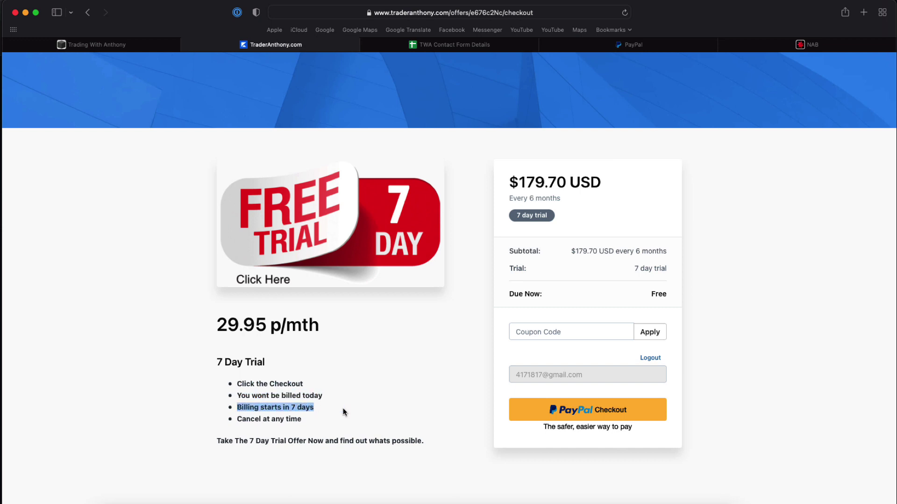
drag(237, 418, 283, 419)
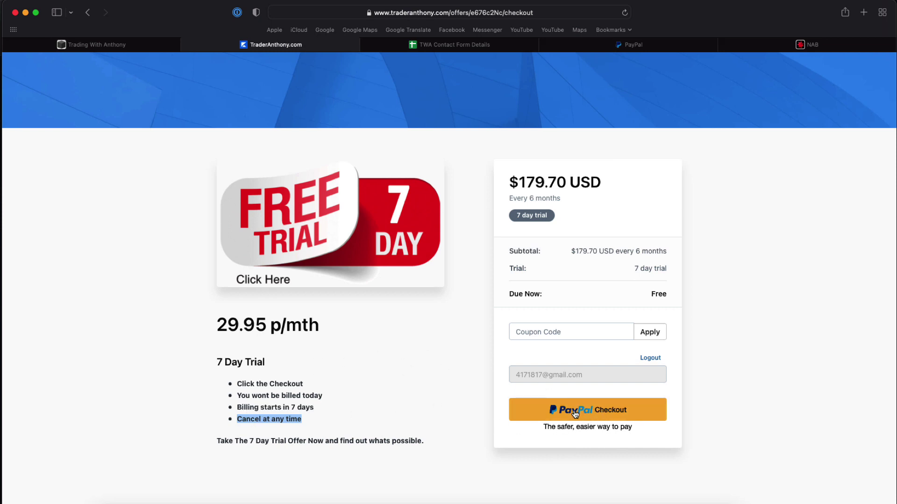
click(301, 418)
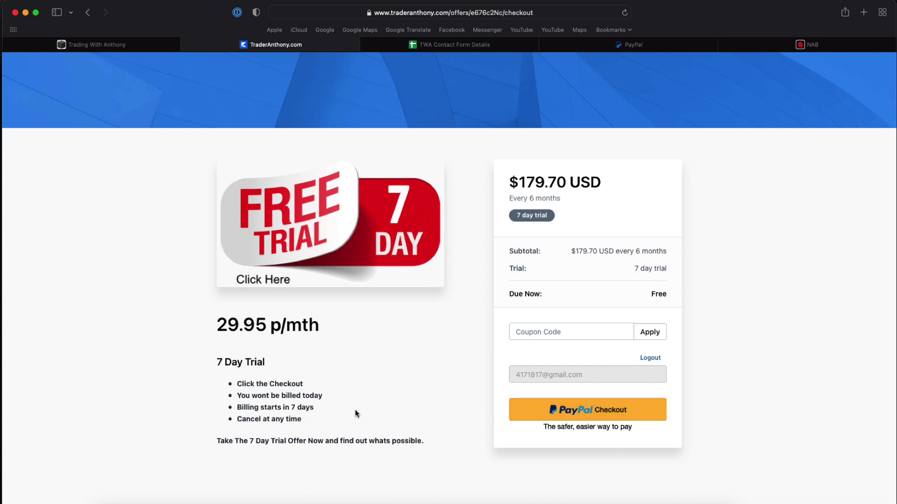
drag(218, 440, 391, 441)
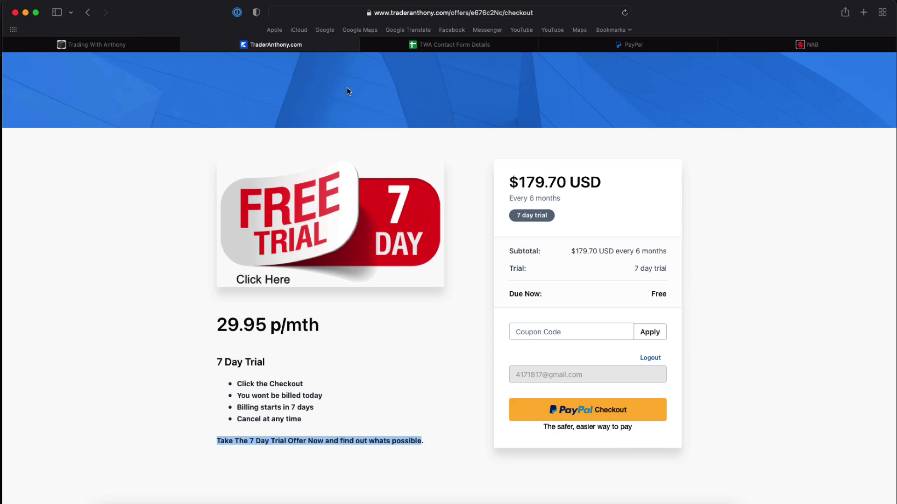
Step: Minimise the offer page to return to the TradingView charts, and review the NAS100USD 1-minute chart forward to about 18:45 on 1 February
click(25, 13)
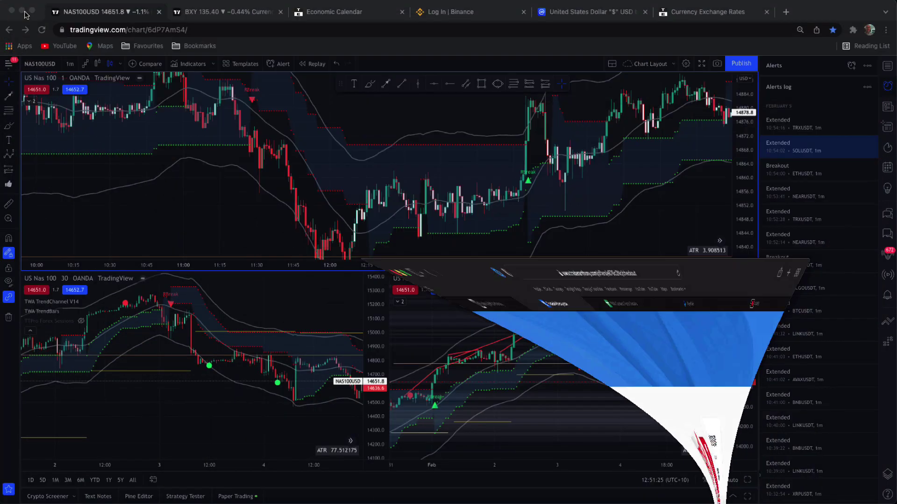
drag(424, 120, 216, 167)
drag(666, 191, 524, 204)
drag(644, 164, 564, 196)
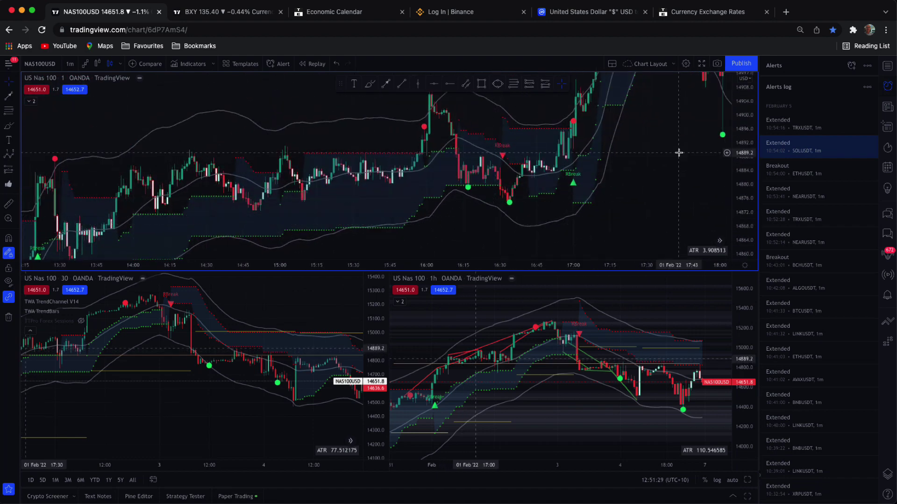
drag(678, 152, 544, 203)
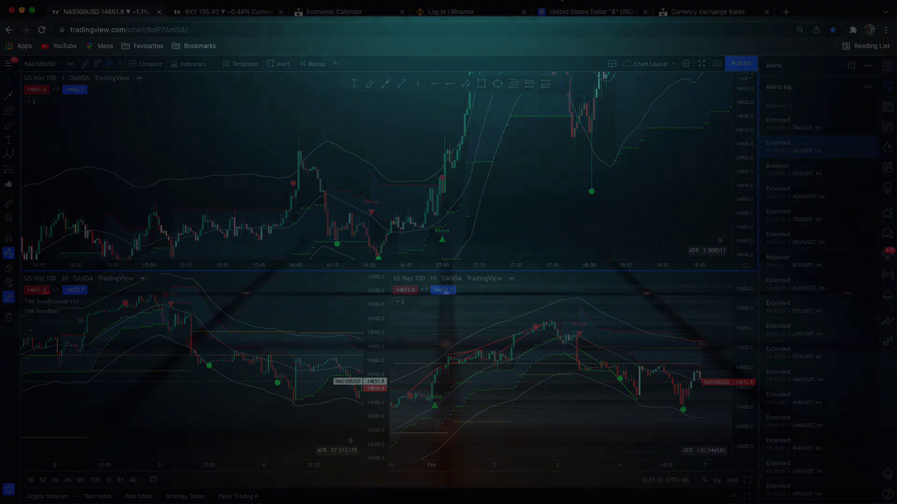